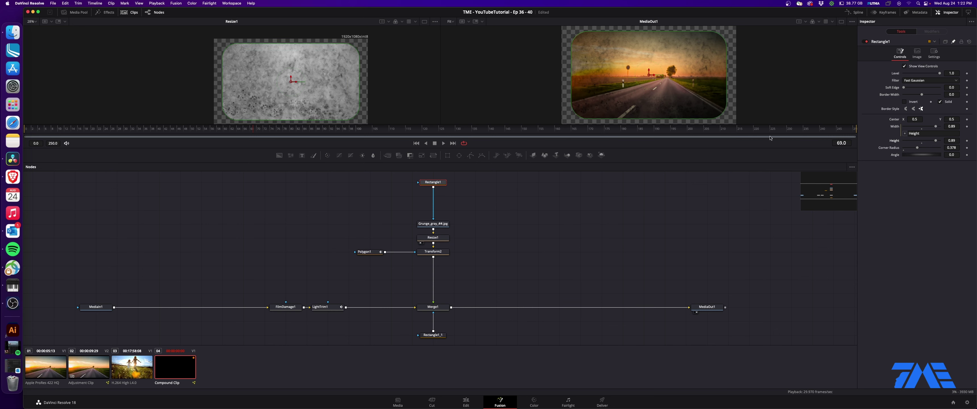
# Step: Set Rectangle1's height to 0.606 and Polygon1's Size expression to Rectangle1.Height/.65
pyautogui.moveTo(937, 142); pyautogui.dragTo(925, 143)
pyautogui.click(367, 252)
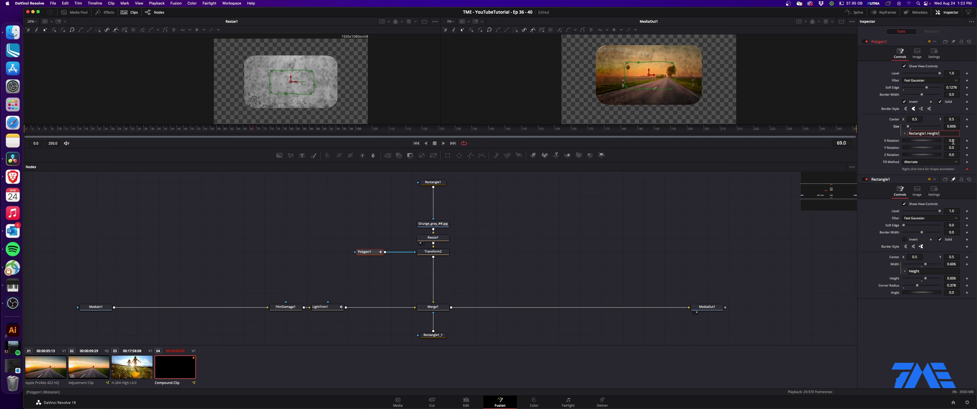
pyautogui.write('5')
pyautogui.press('Return')
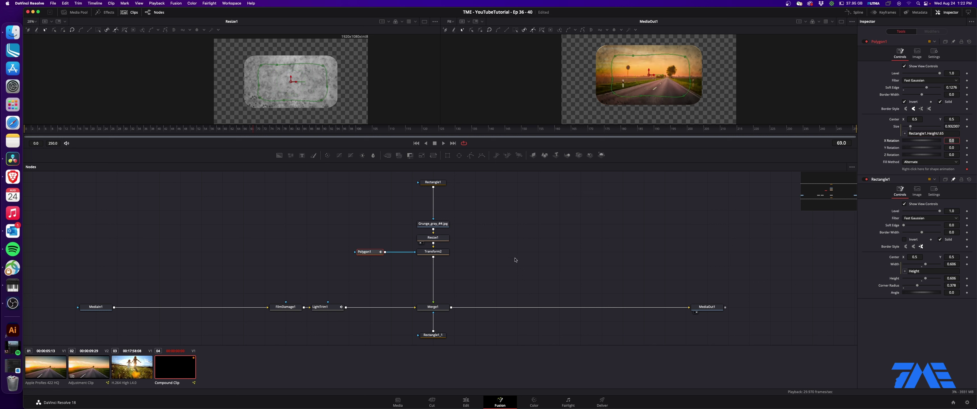
# Step: Set Rectangle1's height to 1.0 and try Rectangle1.Height/.55 as Polygon1's Size expression
pyautogui.click(433, 182)
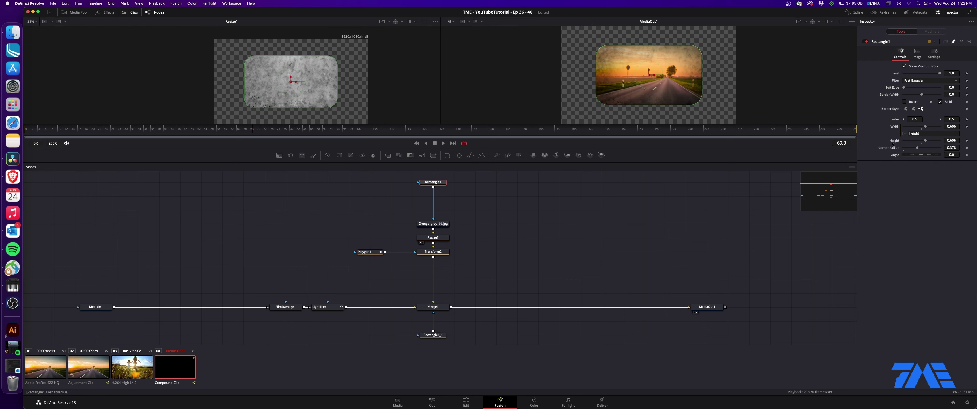
pyautogui.moveTo(924, 142); pyautogui.dragTo(944, 144)
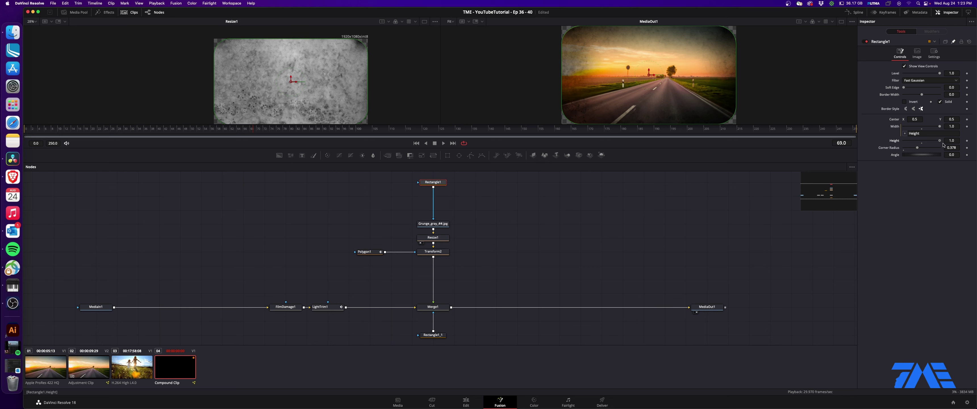
pyautogui.click(374, 252)
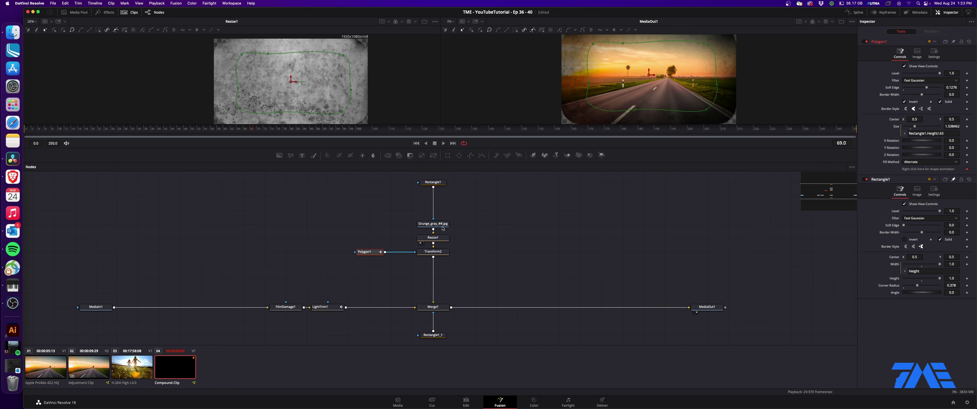
pyautogui.click(949, 133)
pyautogui.press('BackSpace')
pyautogui.write('9')
pyautogui.press('BackSpace')
pyautogui.press('BackSpace')
pyautogui.press('Tab')
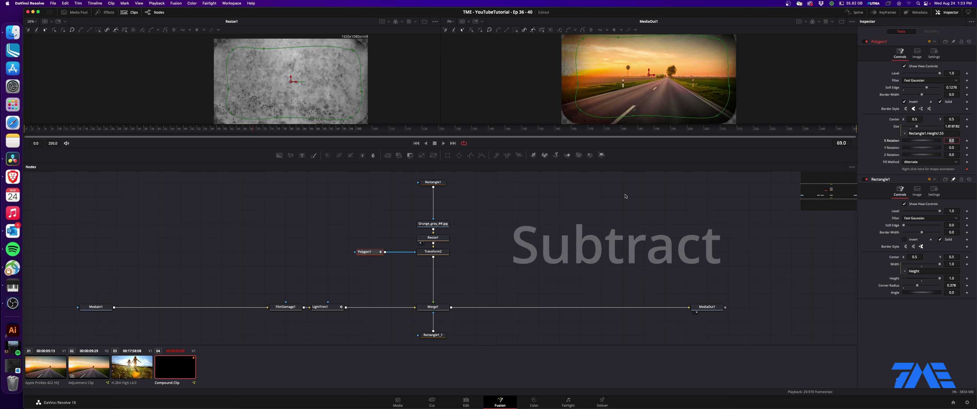
# Step: Set Polygon1's Size expression to Rectangle1.Height/.62
pyautogui.click(949, 134)
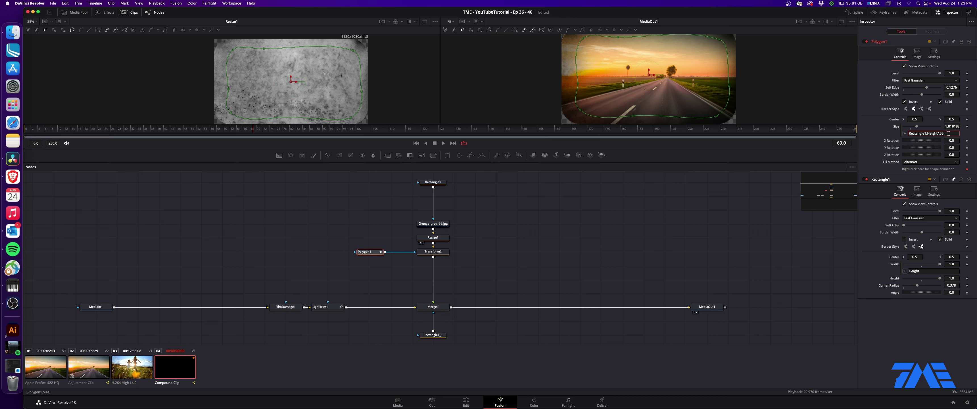
pyautogui.write('62')
pyautogui.press('Tab')
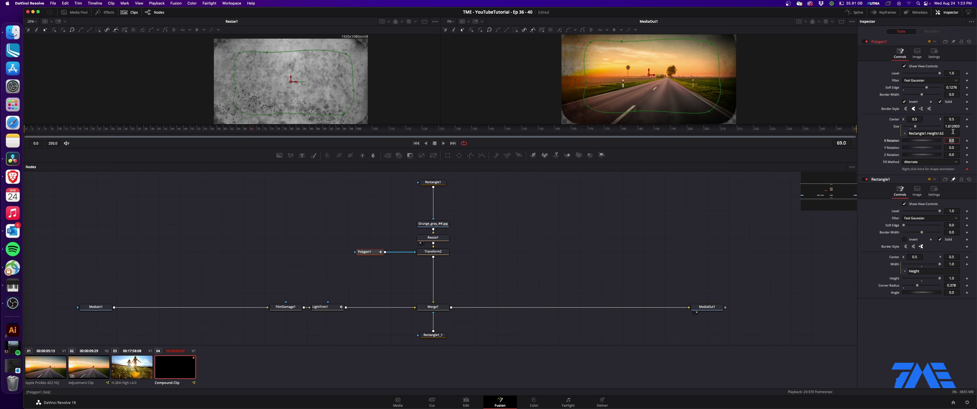
# Step: Set Rectangle1's height to 0.724 and move the grunge texture, Resize1, Transform2 and Polygon1 nodes down closer to Merge1
pyautogui.click(443, 183)
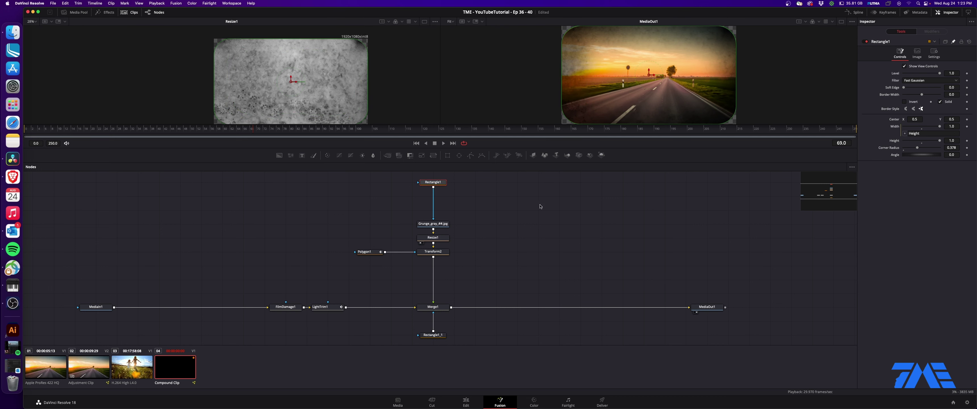
pyautogui.moveTo(835, 195); pyautogui.dragTo(835, 191)
pyautogui.moveTo(468, 263); pyautogui.dragTo(431, 331)
pyautogui.moveTo(430, 228); pyautogui.dragTo(430, 201)
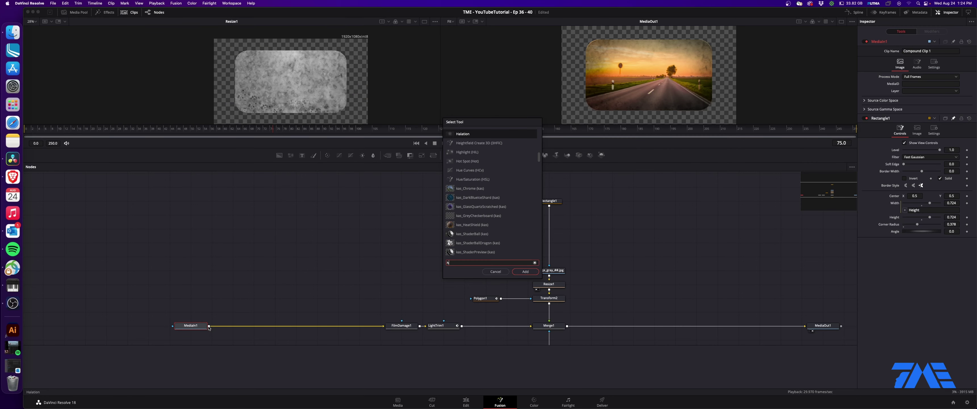
# Step: Add a Hot Spot node between MediaIn1 and FilmDamage1 and place it above the main node row
pyautogui.write('hot')
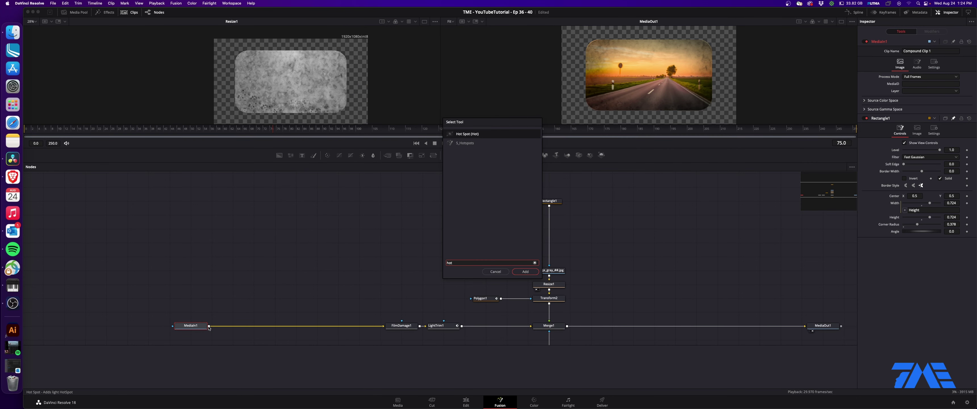
pyautogui.click(526, 272)
pyautogui.moveTo(230, 326); pyautogui.dragTo(297, 286)
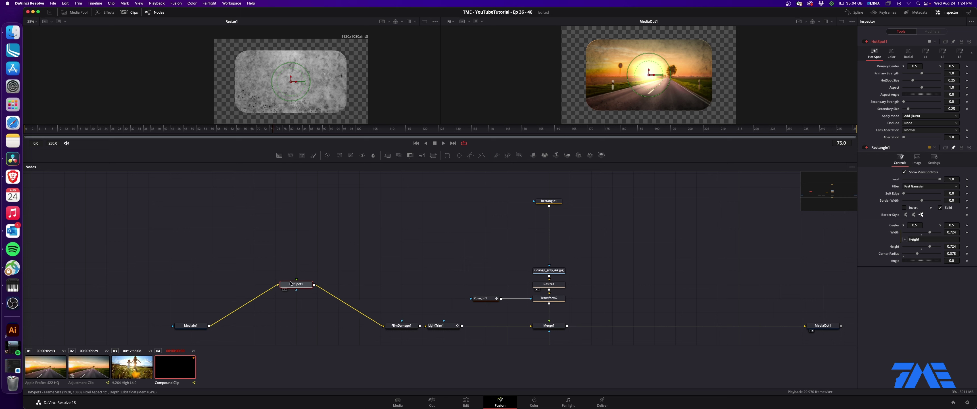
# Step: Insert a routing point on each side of HotSpot1, align both with the main node row, and raise HotSpot1 slightly
pyautogui.keyDown('alt'); pyautogui.click(245, 305); pyautogui.keyUp('alt')
pyautogui.moveTo(246, 305); pyautogui.dragTo(248, 326)
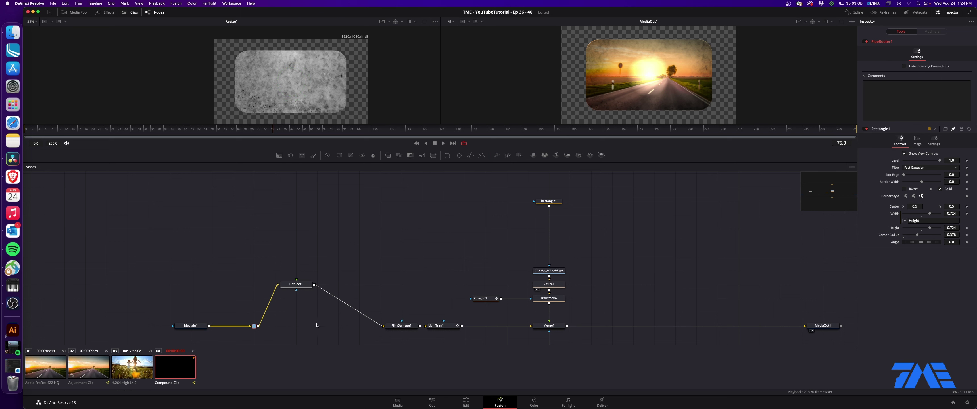
pyautogui.keyDown('alt'); pyautogui.click(349, 305); pyautogui.keyUp('alt')
pyautogui.moveTo(349, 305); pyautogui.dragTo(348, 328)
pyautogui.moveTo(307, 285); pyautogui.dragTo(308, 270)
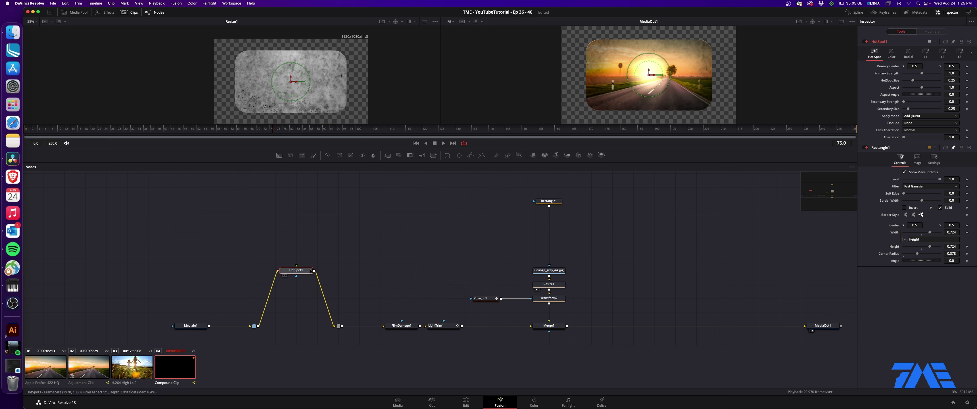
# Step: Move the hotspot to about X 0.219, Y 0.358, with primary strength 0.661, aspect 2.65, secondary strength 0.346 and secondary size 0.205
pyautogui.moveTo(650, 74); pyautogui.dragTo(603, 89)
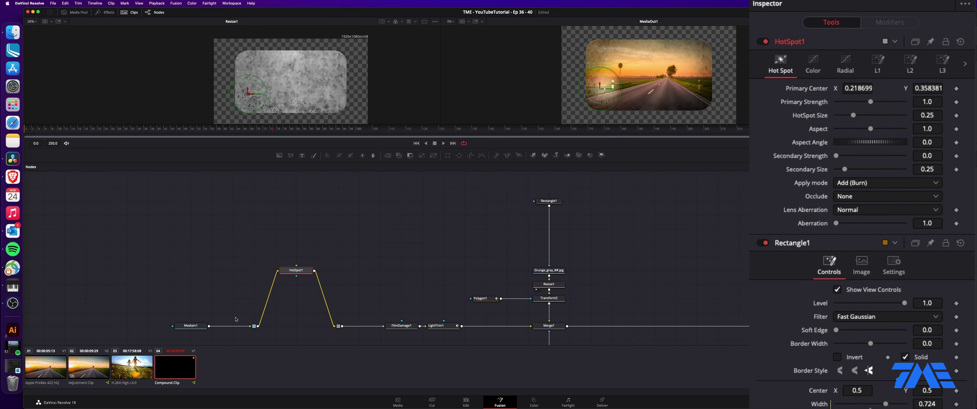
pyautogui.moveTo(845, 169)
pyautogui.mouseDown()
pyautogui.moveTo(870, 176)
pyautogui.moveTo(848, 158)
pyautogui.moveTo(864, 170)
pyautogui.moveTo(844, 174)
pyautogui.mouseUp()
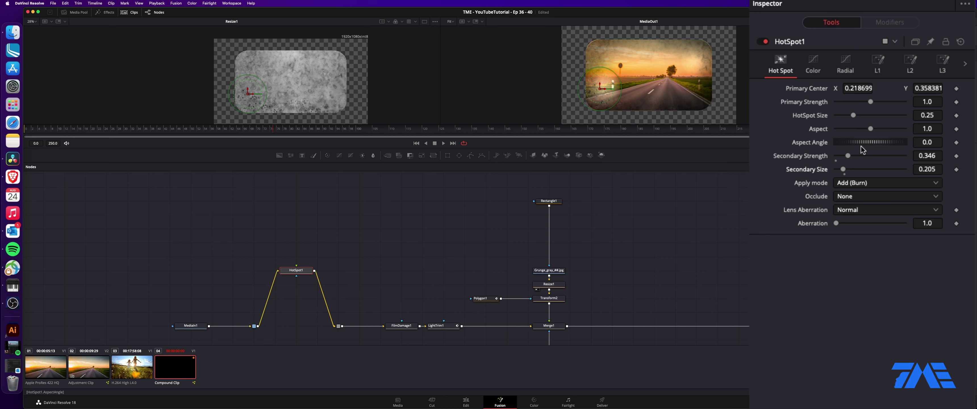
pyautogui.moveTo(870, 129); pyautogui.dragTo(859, 102)
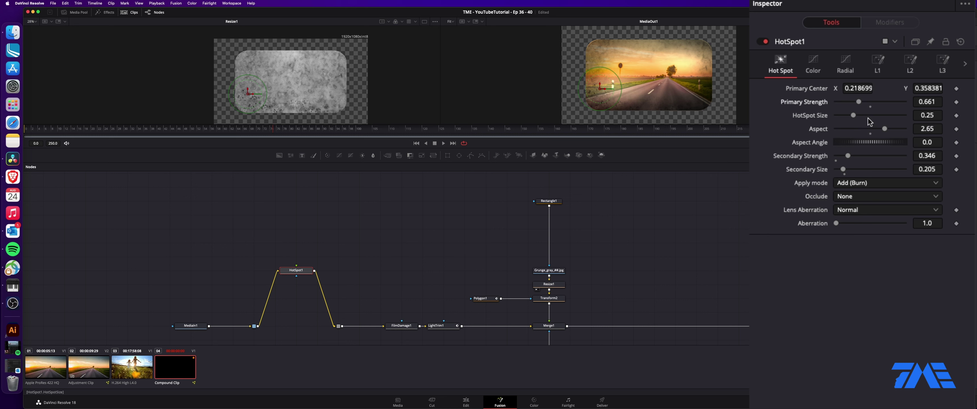
# Step: Shape the hotspot's color curve with three intermediate points into a steep initial rise that gradually levels off
pyautogui.click(813, 65)
pyautogui.moveTo(894, 173); pyautogui.dragTo(877, 160)
pyautogui.moveTo(859, 187); pyautogui.dragTo(847, 175)
pyautogui.moveTo(904, 154); pyautogui.dragTo(917, 149)
# Step: Apply Flare In aberration at 2.638, aspect 2.78, primary strength 0.252 and hotspot size 0.109, and recentre the hotspot at about X 0.188, Y 0.272
pyautogui.click(780, 65)
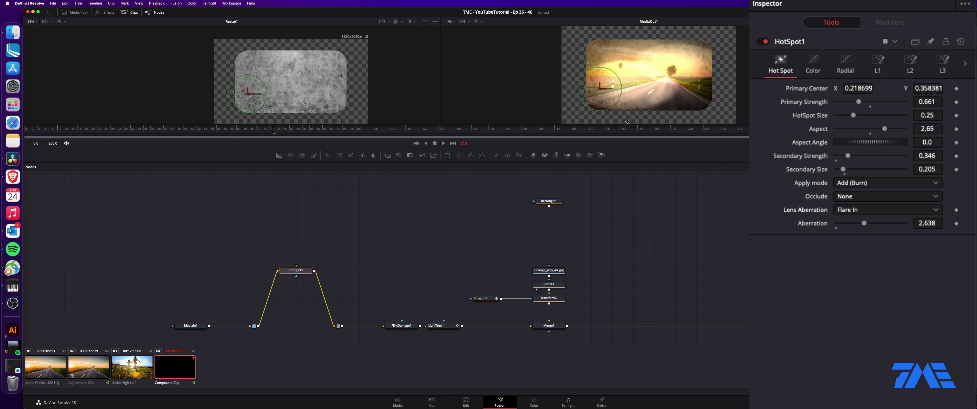
pyautogui.moveTo(885, 131); pyautogui.dragTo(887, 130)
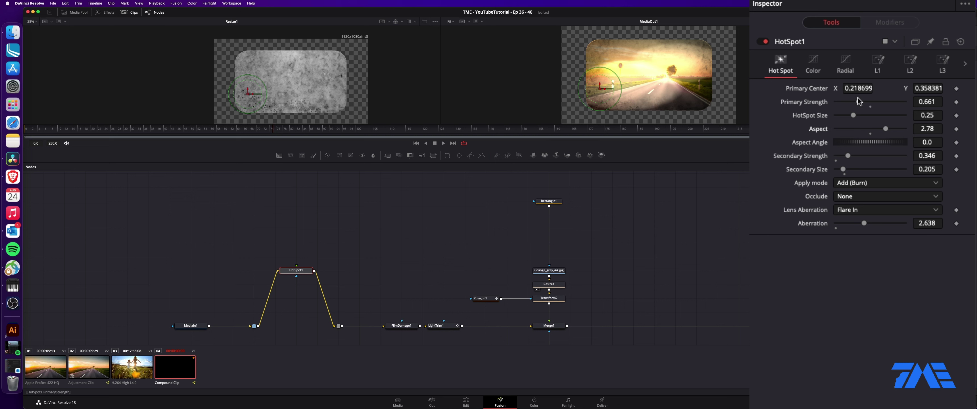
pyautogui.moveTo(859, 102); pyautogui.dragTo(846, 113)
pyautogui.moveTo(601, 90); pyautogui.dragTo(595, 97)
# Step: Isolate the red channel of the hotspot's color curve and raise its three intermediate points, the last to In 0.713269, Out 1.0
pyautogui.click(813, 65)
pyautogui.click(905, 116)
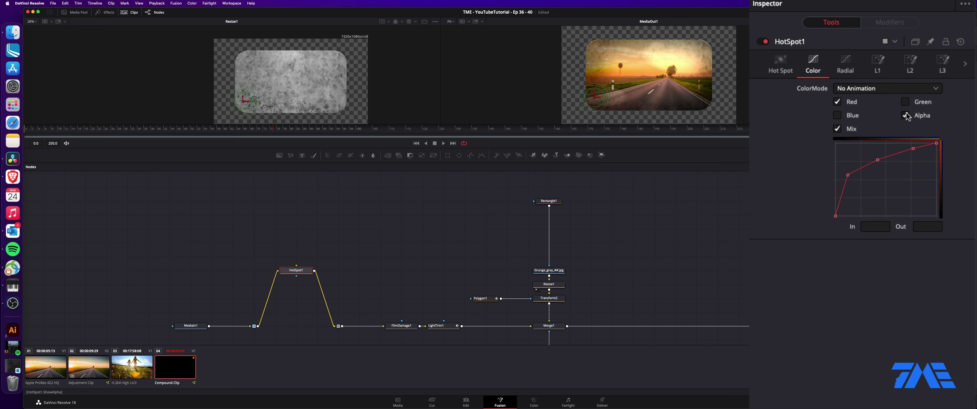
pyautogui.moveTo(879, 160); pyautogui.dragTo(851, 153)
pyautogui.click(848, 174)
pyautogui.moveTo(913, 148); pyautogui.dragTo(907, 143)
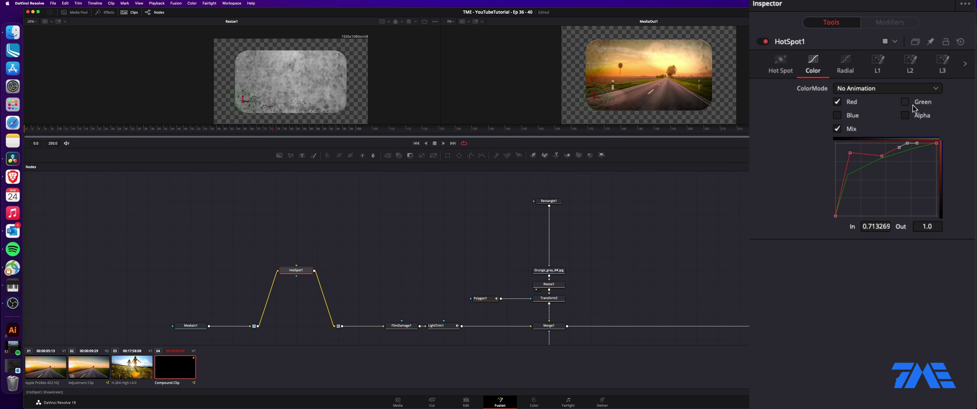
# Step: Re-enable the green and blue curve channels and set the hotspot's color mode to Animated Points
pyautogui.click(907, 101)
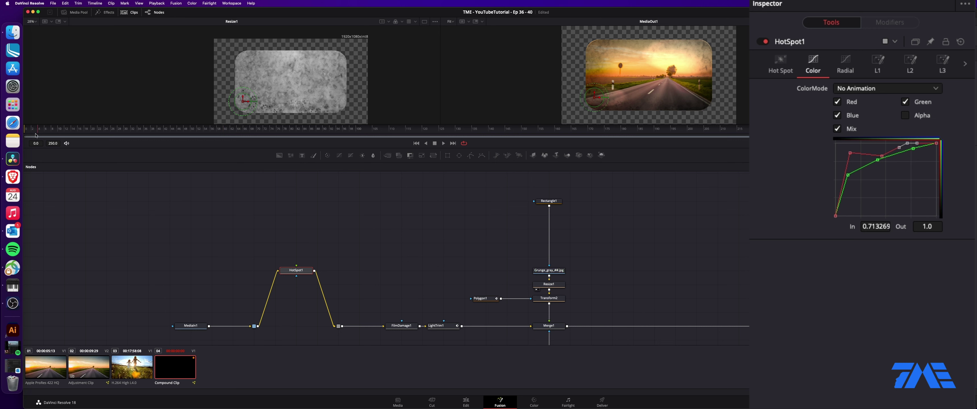
pyautogui.click(918, 89)
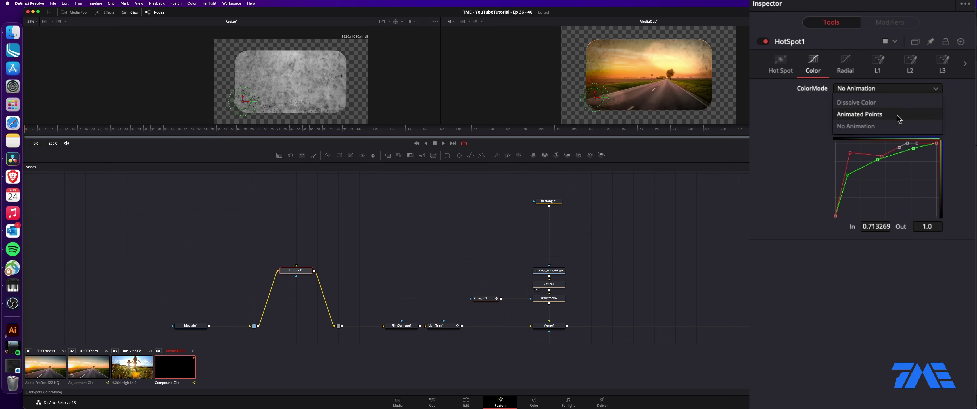
pyautogui.click(898, 115)
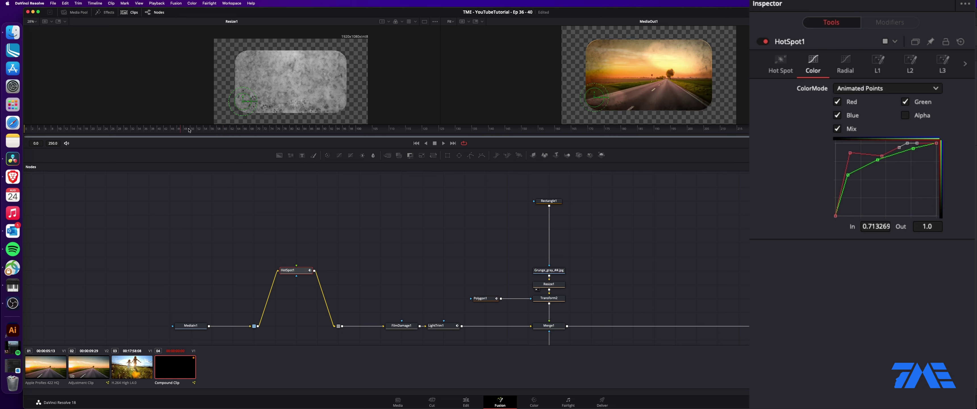
# Step: Keyframe the hotspot's color curve by lowering two red points at one frame and nudging two green points at a further frame
pyautogui.moveTo(850, 153); pyautogui.dragTo(862, 175)
pyautogui.moveTo(907, 143); pyautogui.dragTo(906, 163)
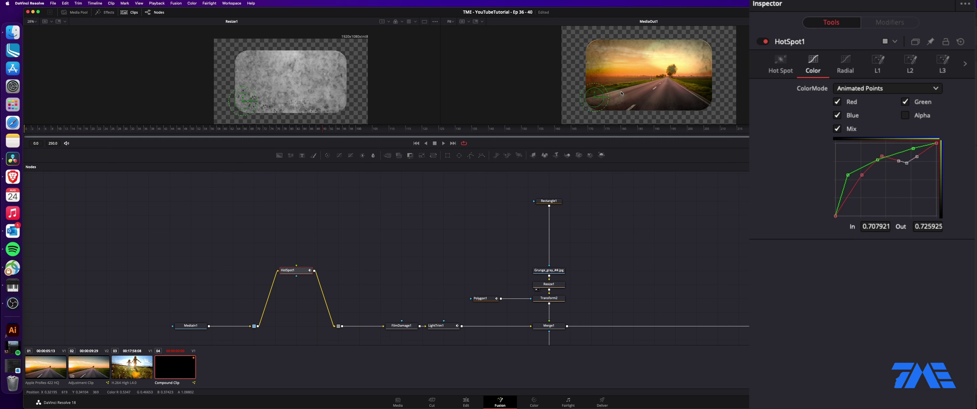
pyautogui.moveTo(222, 131); pyautogui.dragTo(442, 130)
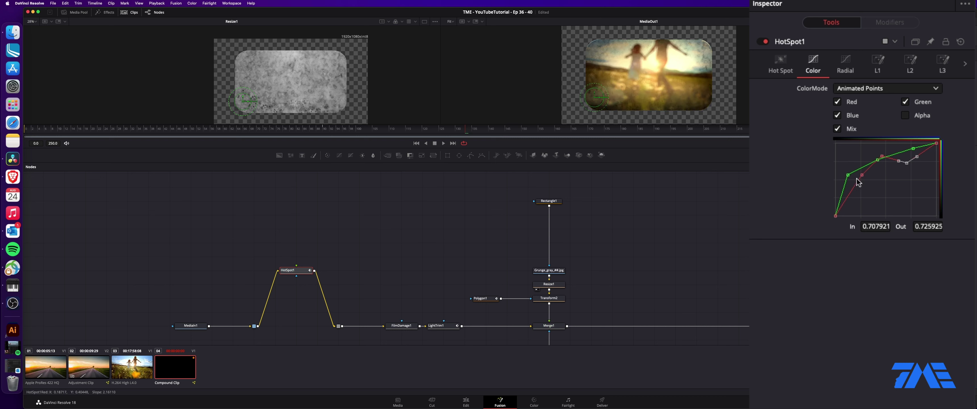
pyautogui.moveTo(847, 175); pyautogui.dragTo(850, 175)
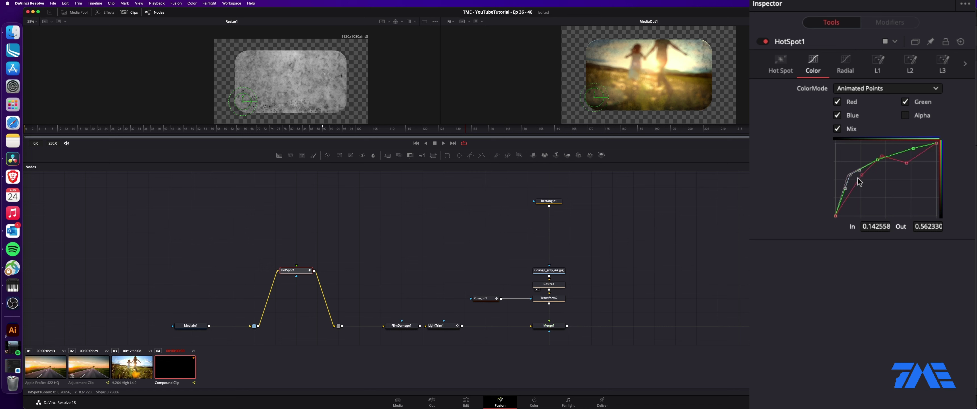
pyautogui.moveTo(913, 148); pyautogui.dragTo(912, 150)
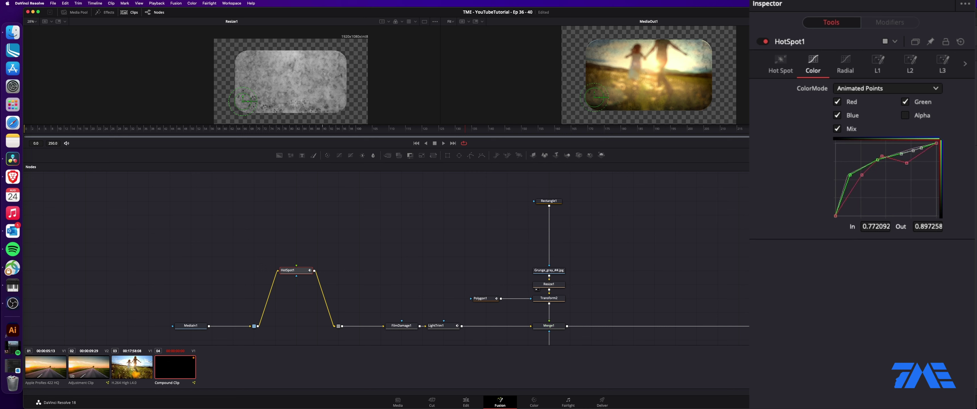
# Step: At further frames, raise the early green curve point to Out 1.0, lower the overlapping points, the last to Out 0.414814, and review the animation
pyautogui.click(479, 130)
pyautogui.moveTo(850, 175); pyautogui.dragTo(842, 142)
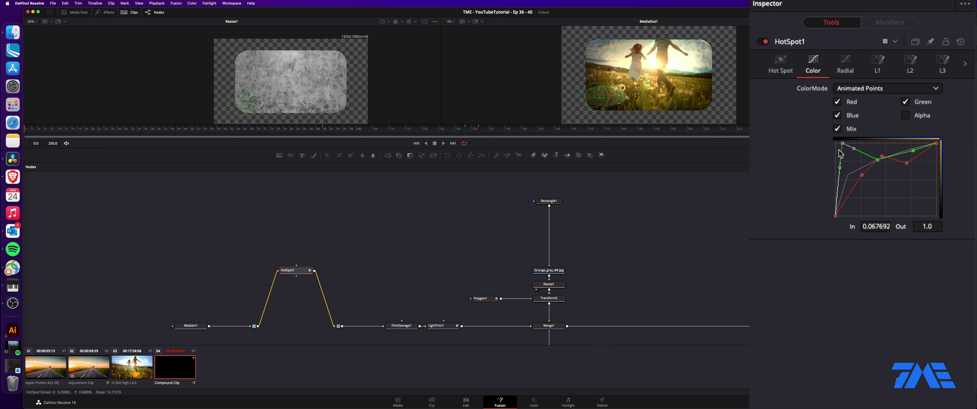
pyautogui.moveTo(847, 146); pyautogui.dragTo(864, 183)
pyautogui.moveTo(846, 147); pyautogui.dragTo(853, 177)
pyautogui.moveTo(843, 147); pyautogui.dragTo(847, 185)
pyautogui.moveTo(501, 131); pyautogui.dragTo(531, 138)
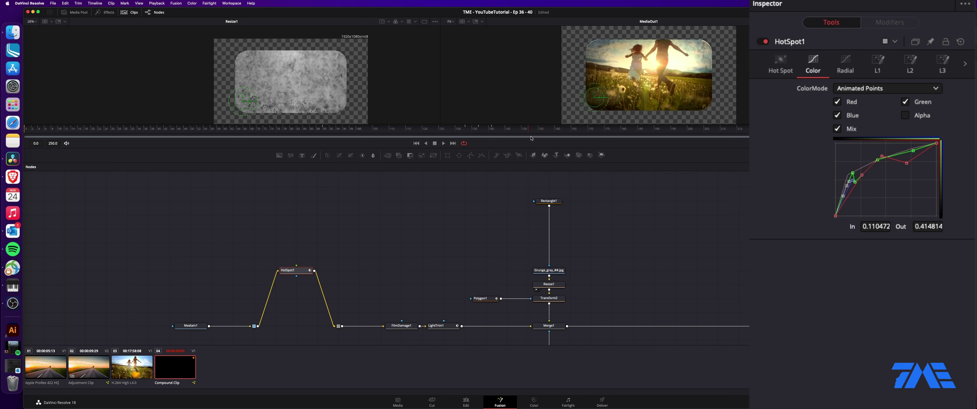
pyautogui.click(406, 130)
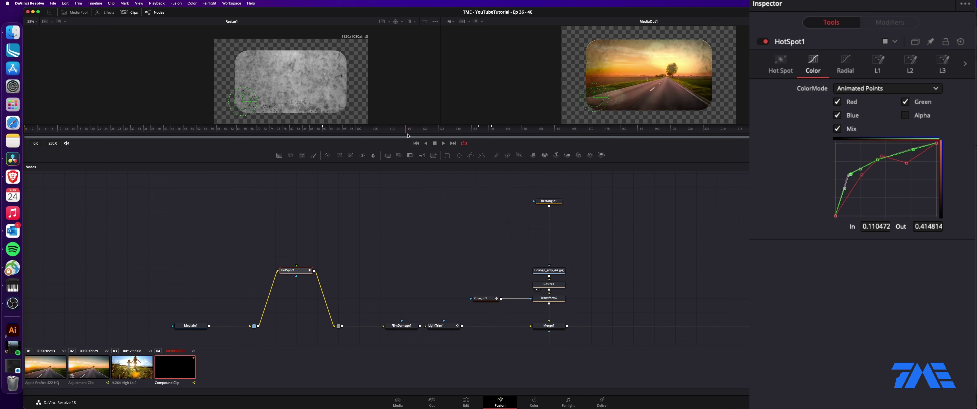
pyautogui.moveTo(415, 129); pyautogui.dragTo(302, 135)
# Step: Modify HotSpot1's Primary Center with a Perturb modifier
pyautogui.click(843, 67)
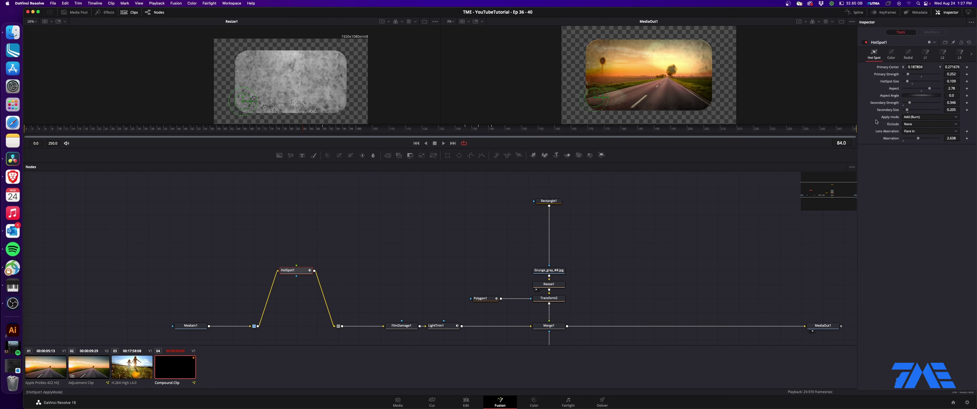
pyautogui.rightClick(889, 67)
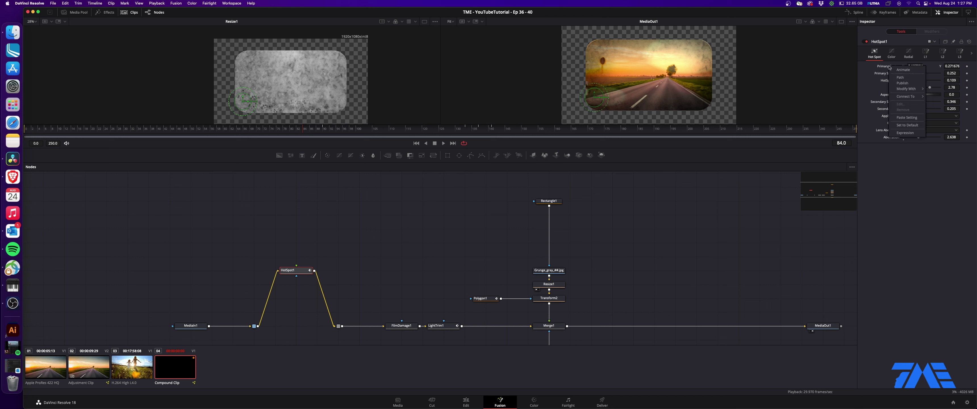
pyautogui.moveTo(915, 88)
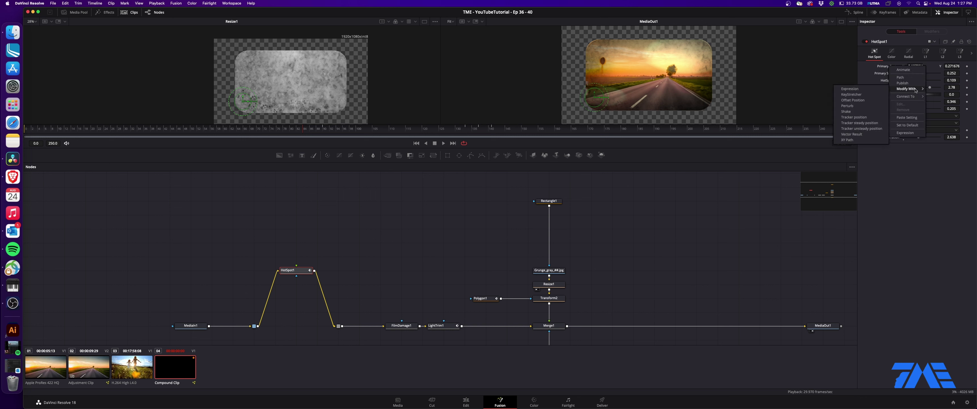
pyautogui.click(871, 109)
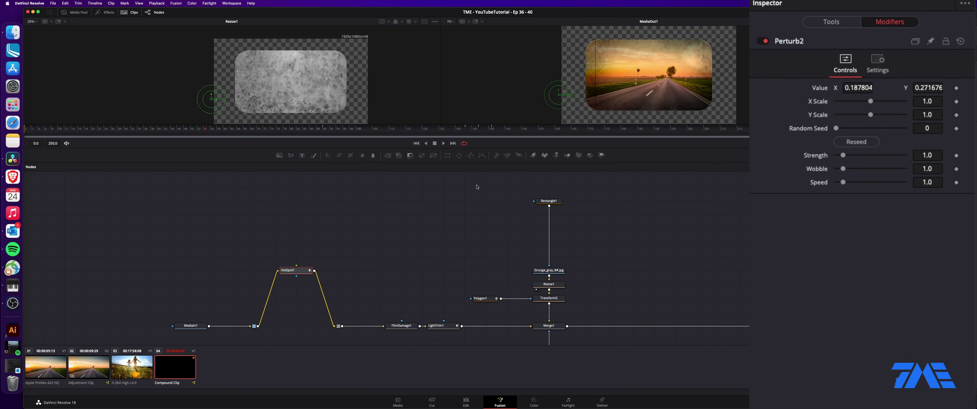
# Step: Set the Perturb modifier's Strength to 0.24, Wobble to 0.372 and Speed to 0.47, and return to the HotSpot1 controls
pyautogui.moveTo(844, 159); pyautogui.dragTo(838, 157)
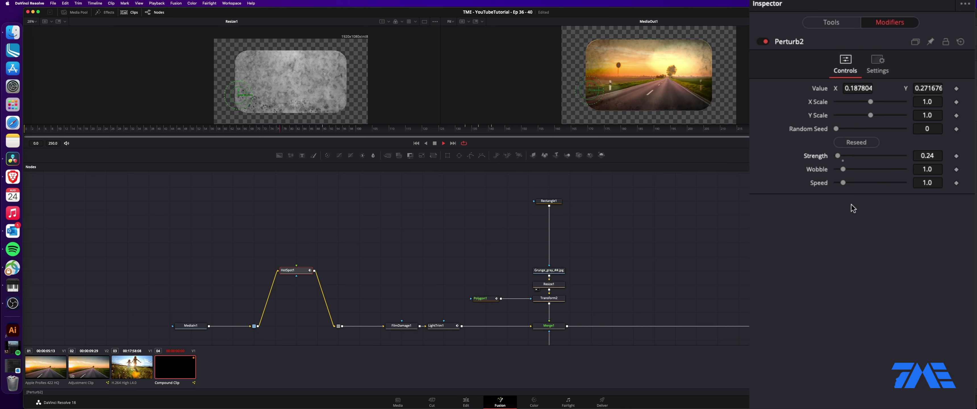
pyautogui.moveTo(844, 170); pyautogui.dragTo(842, 187)
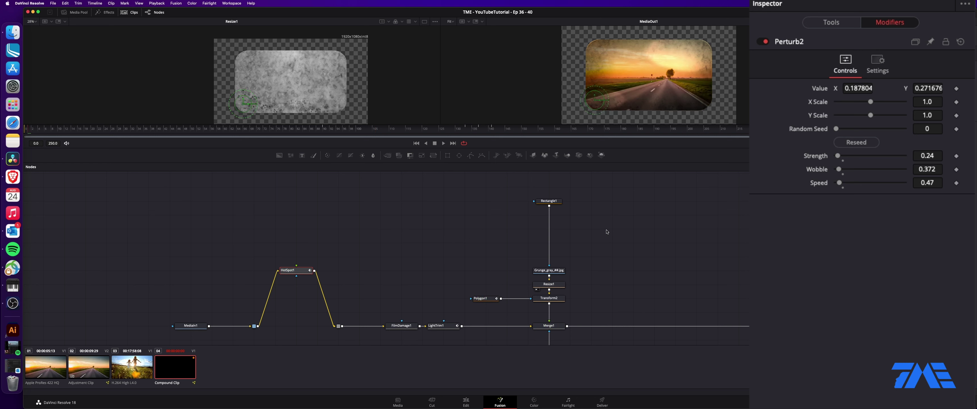
pyautogui.click(831, 22)
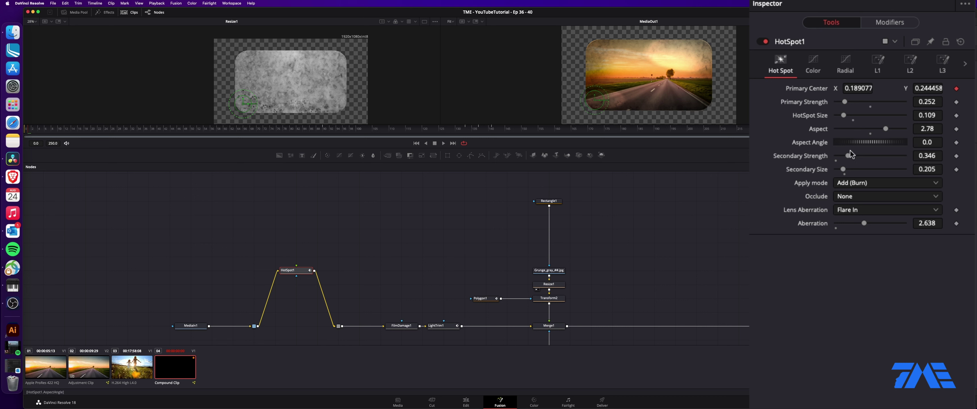
# Step: Keyframe HotSpot1's Primary Strength at three closely spaced frames early in the first clip
pyautogui.moveTo(90, 129); pyautogui.dragTo(97, 129)
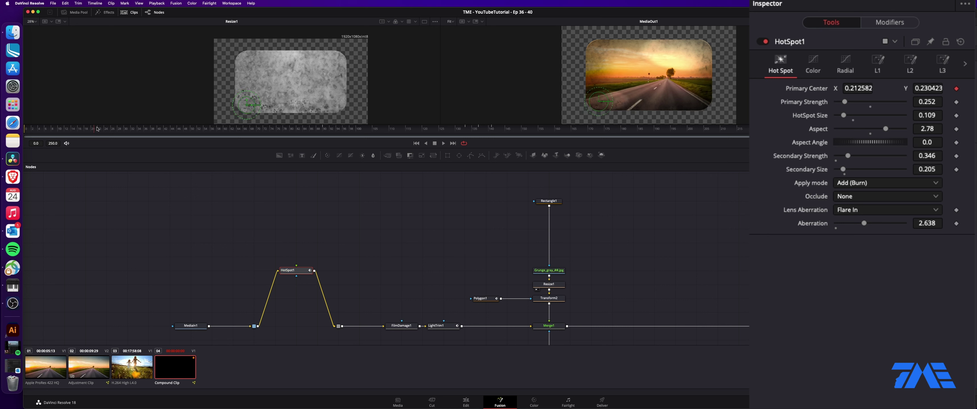
pyautogui.click(956, 102)
pyautogui.click(117, 128)
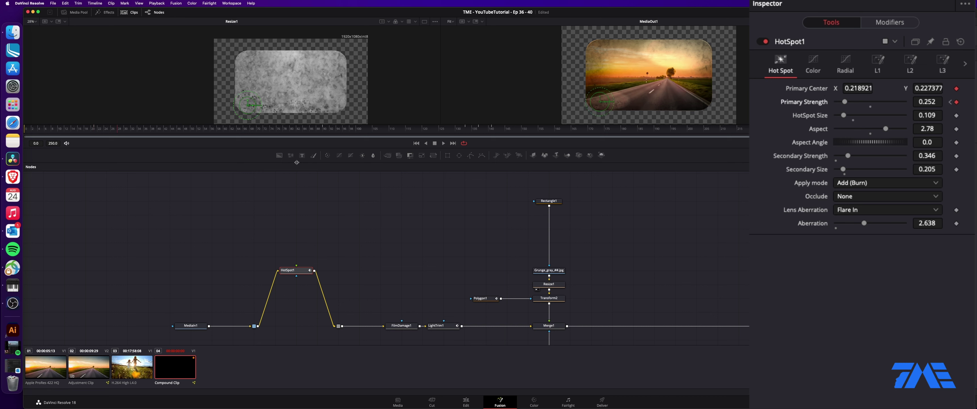
pyautogui.click(137, 130)
pyautogui.click(957, 102)
# Step: Set the first and last of the three Primary Strength keyframes to 0, keeping the middle one at 0.252
pyautogui.click(950, 102)
pyautogui.click(918, 107)
pyautogui.write('0')
pyautogui.press('Return')
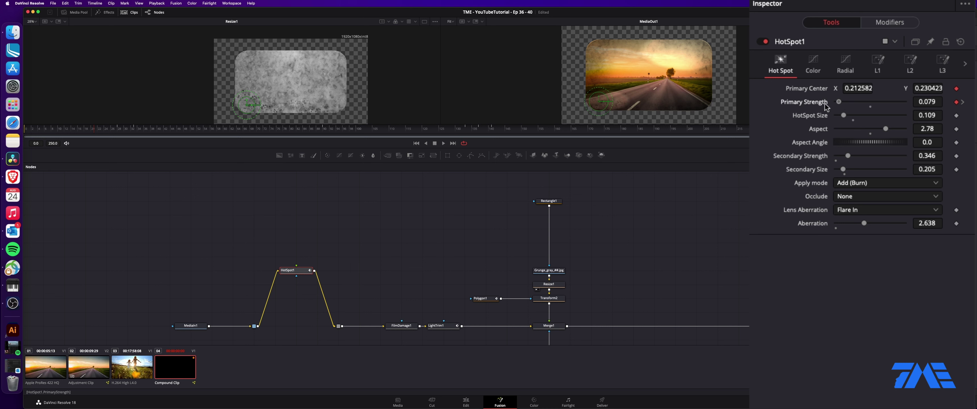
pyautogui.click(962, 102)
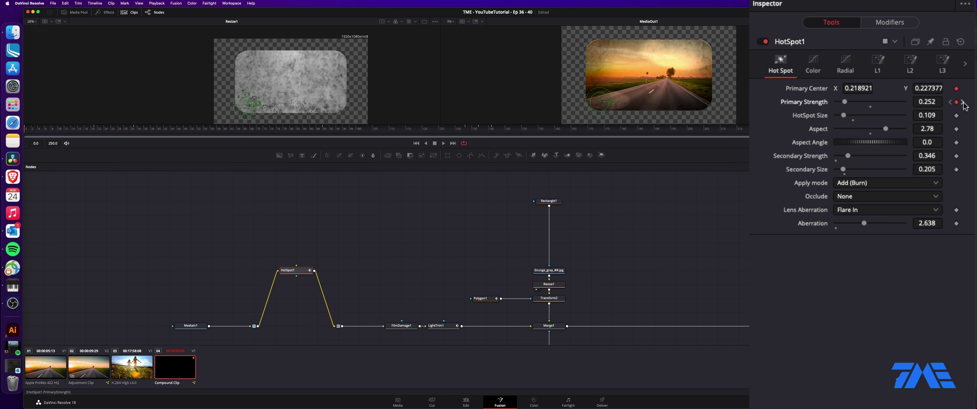
pyautogui.moveTo(844, 101); pyautogui.dragTo(813, 110)
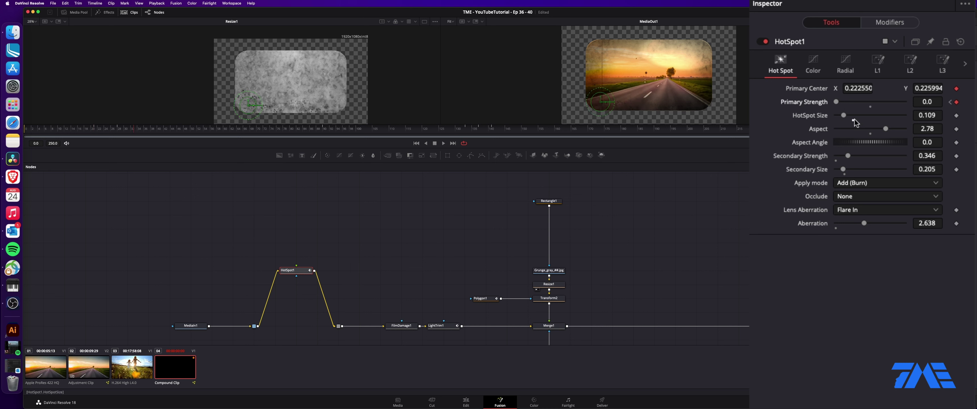
# Step: Add a second flash further along with zero Primary Strength keyframes, raising the strength at the keyframe between them
pyautogui.click(269, 130)
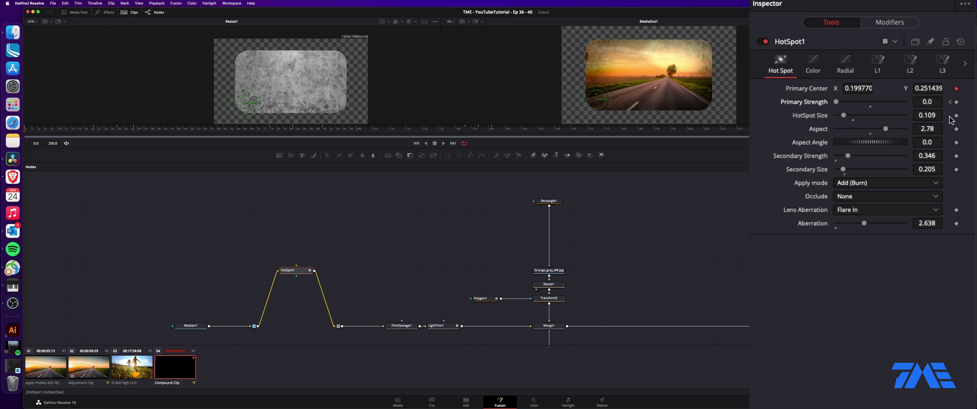
pyautogui.click(956, 102)
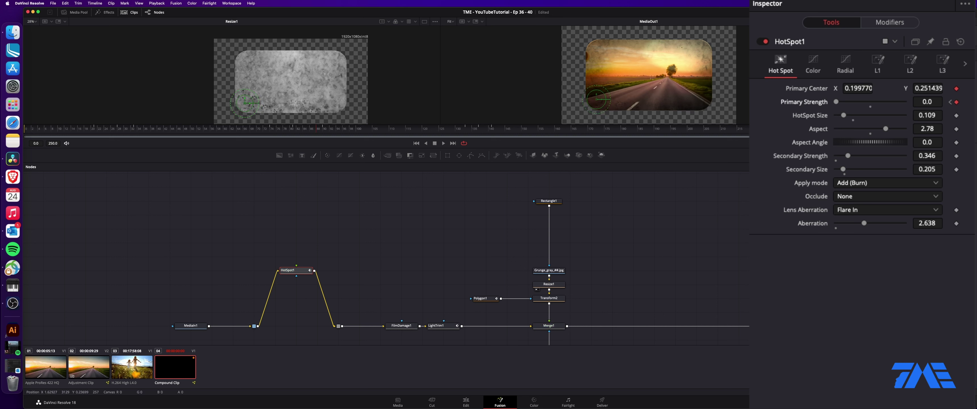
pyautogui.click(950, 102)
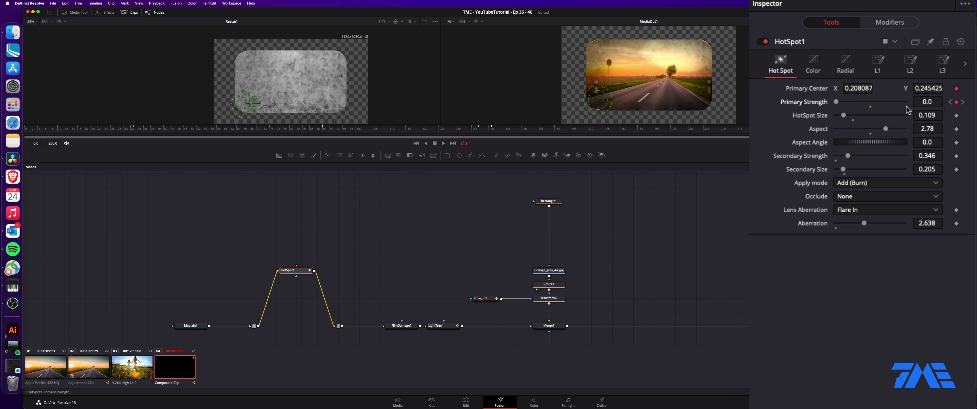
pyautogui.moveTo(836, 102); pyautogui.dragTo(849, 102)
# Step: Add more Primary Strength keyframes over the couple-in-the-meadow clip, raise the strength between the zero keyframes, and scrub to check the flashes
pyautogui.moveTo(282, 130); pyautogui.dragTo(658, 128)
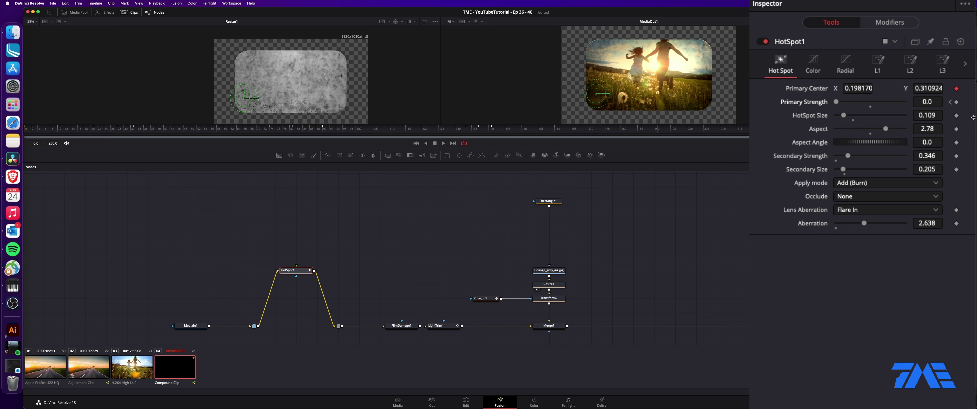
pyautogui.click(956, 101)
pyautogui.click(950, 101)
pyautogui.moveTo(838, 101); pyautogui.dragTo(844, 101)
pyautogui.click(466, 132)
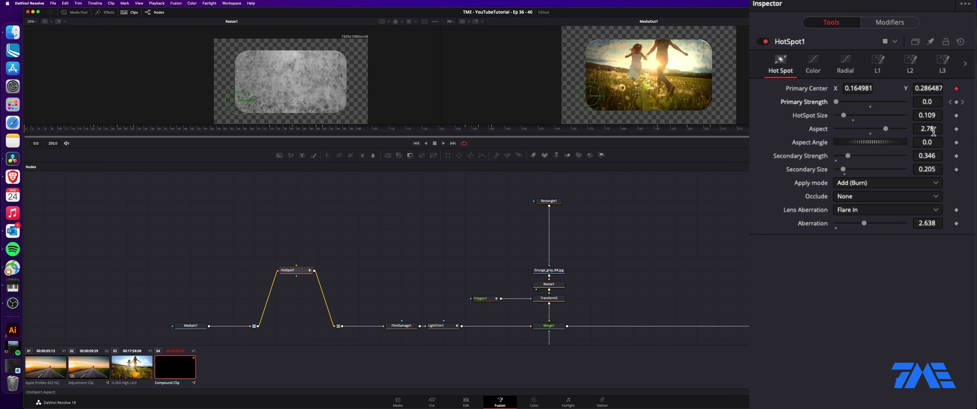
pyautogui.moveTo(838, 103); pyautogui.dragTo(850, 99)
pyautogui.click(457, 128)
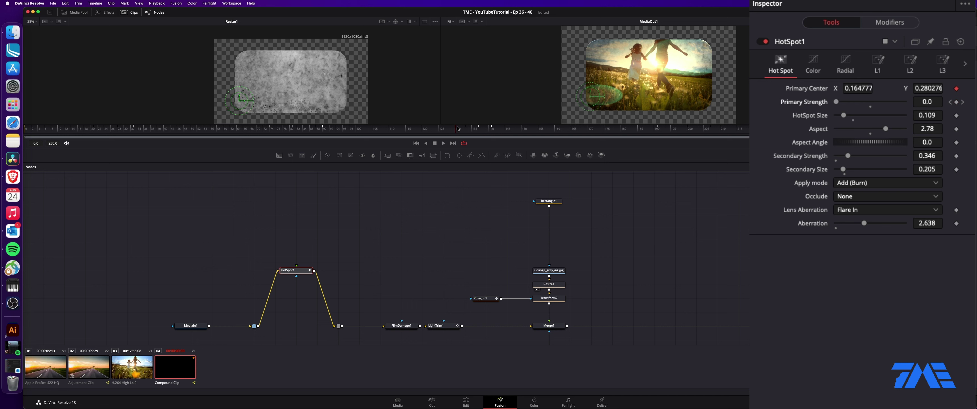
pyautogui.moveTo(459, 129)
pyautogui.mouseDown()
pyautogui.moveTo(490, 130)
pyautogui.moveTo(452, 130)
pyautogui.mouseUp()
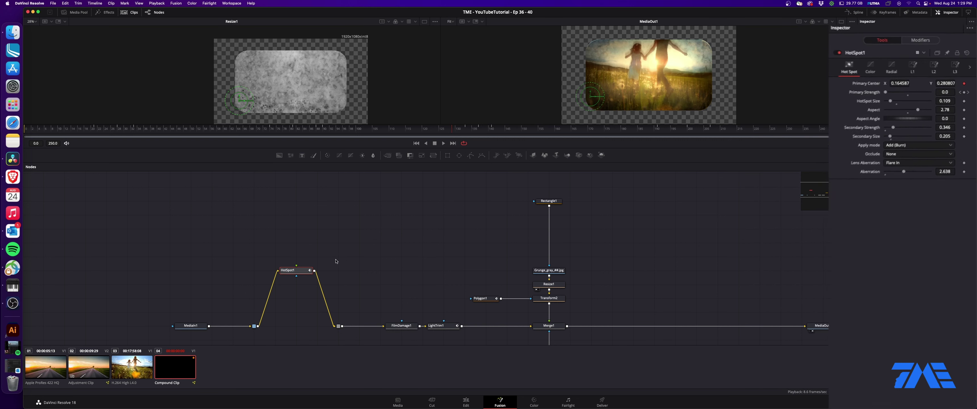
# Step: Shift the MediaIn and HotSpot nodes aside and insert a new Transform node between the hotspot branch and FilmDamage1
pyautogui.moveTo(353, 244); pyautogui.dragTo(96, 329)
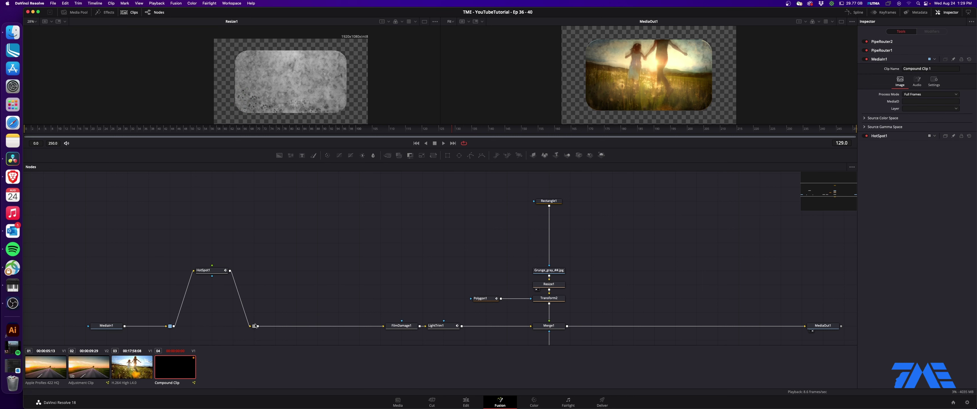
pyautogui.click(433, 155)
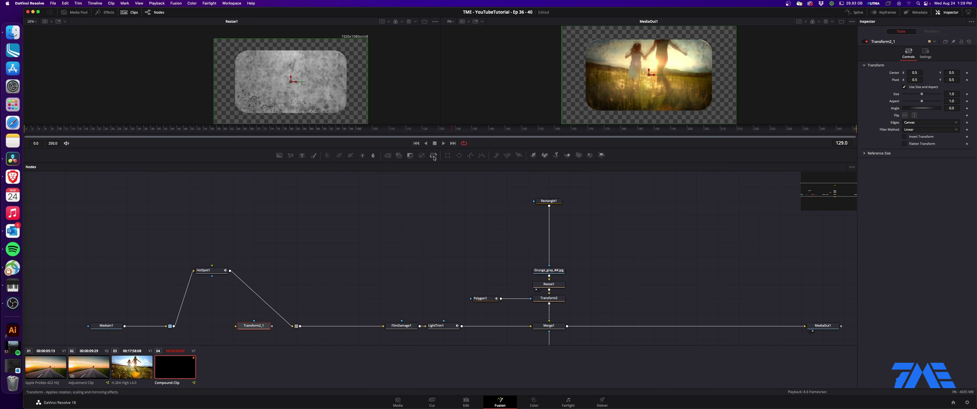
pyautogui.moveTo(256, 327); pyautogui.dragTo(320, 286)
pyautogui.moveTo(383, 329)
pyautogui.mouseDown()
pyautogui.moveTo(317, 284)
pyautogui.moveTo(367, 335)
pyautogui.moveTo(321, 286)
pyautogui.moveTo(342, 327)
pyautogui.moveTo(383, 326)
pyautogui.mouseUp()
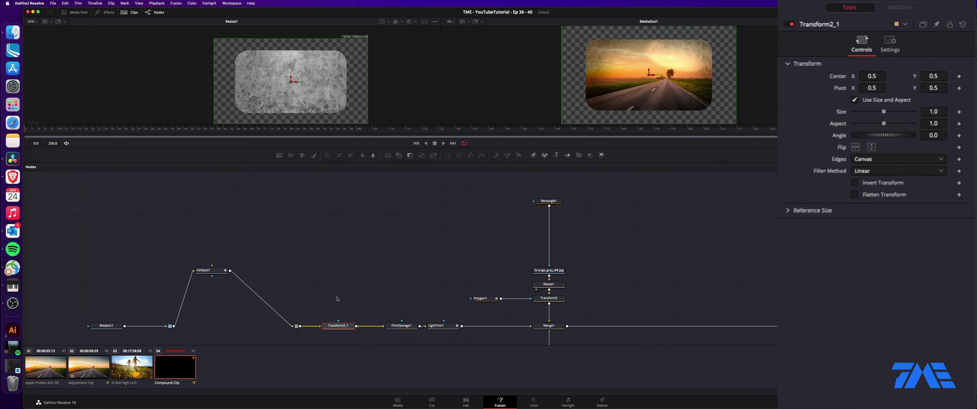
# Step: Set the new Transform node's Angle to 1.3
pyautogui.moveTo(869, 172); pyautogui.dragTo(879, 173)
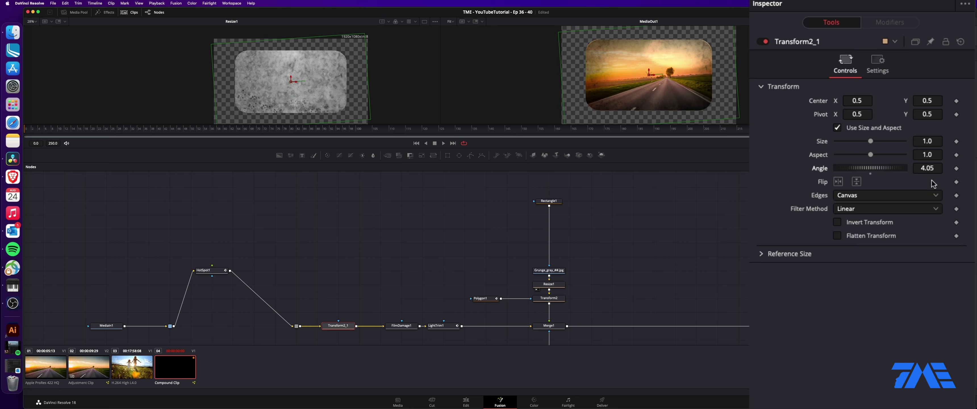
pyautogui.click(931, 168)
pyautogui.write('1.3')
pyautogui.press('Tab')
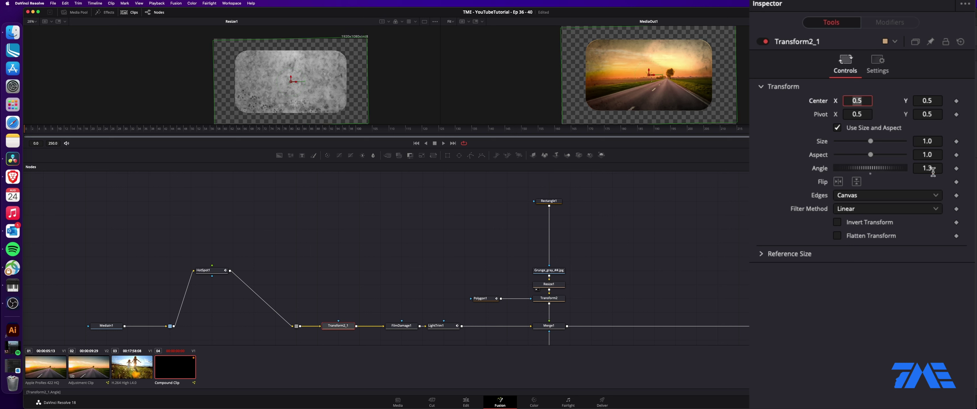
# Step: Keyframe the new Transform's Center at 0.5, 0.5 on frame 0 and again at about frame 14
pyautogui.click(956, 101)
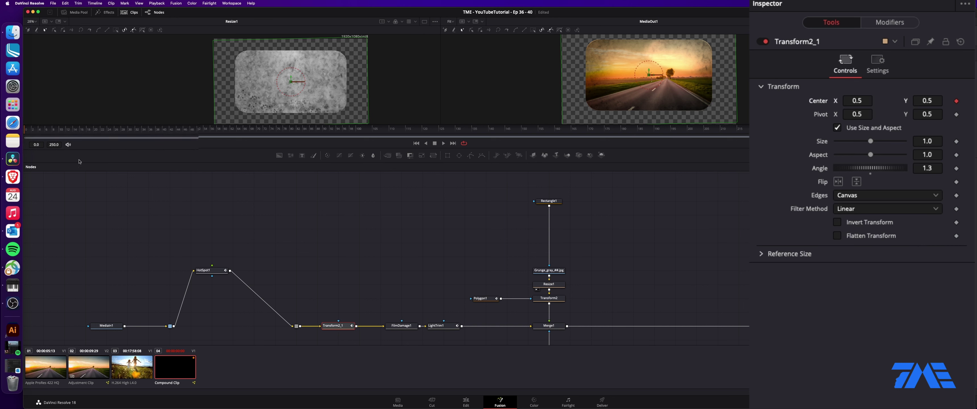
pyautogui.press('Right')
pyautogui.press('Right')
pyautogui.press('Right')
pyautogui.press('Right')
pyautogui.press('Right')
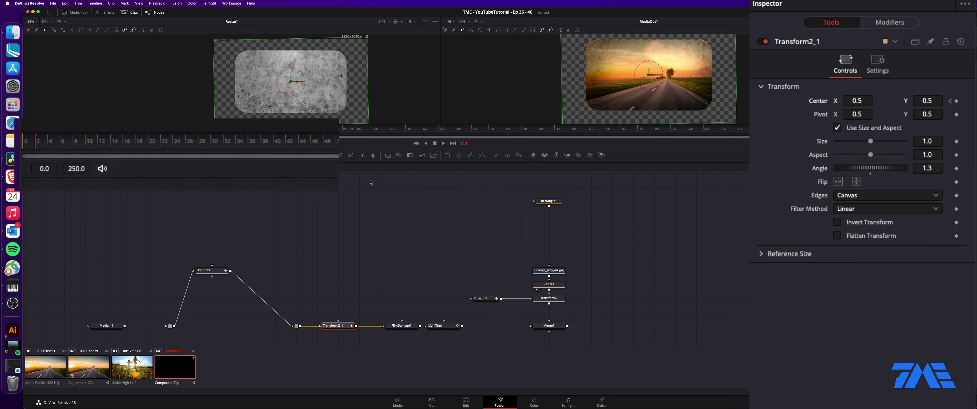
pyautogui.click(105, 148)
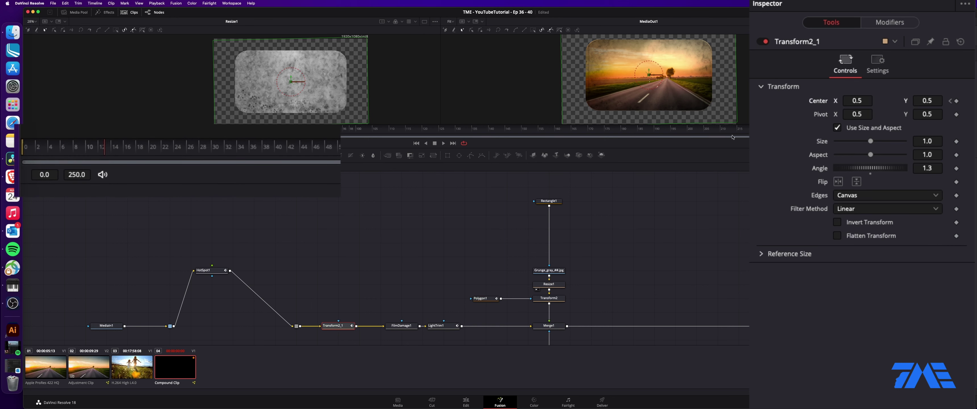
pyautogui.click(952, 101)
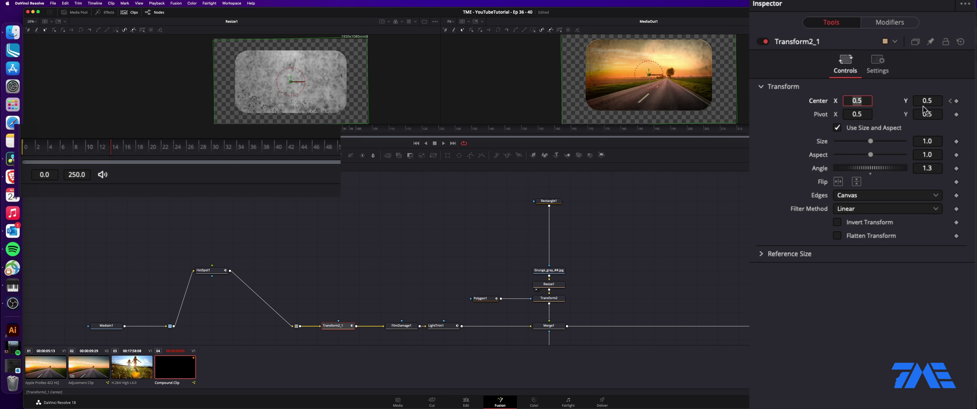
pyautogui.click(957, 101)
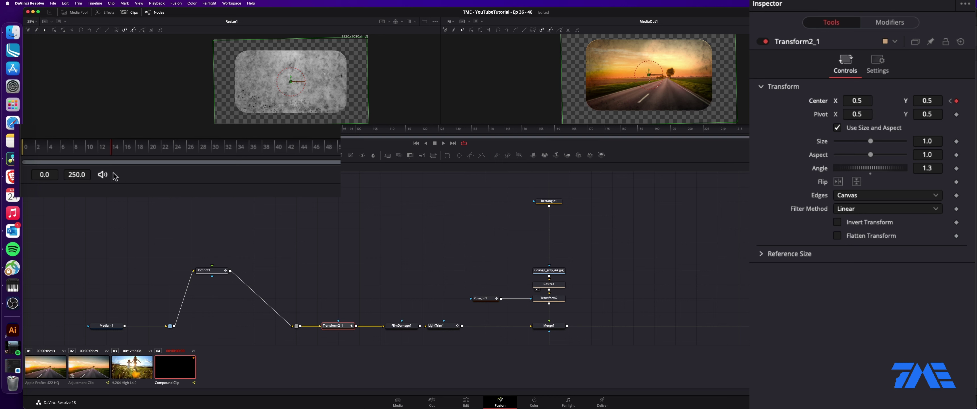
# Step: Return to frame 0 and set the Transform's Center X to 0.532
pyautogui.moveTo(60, 154); pyautogui.dragTo(15, 159)
pyautogui.click(105, 150)
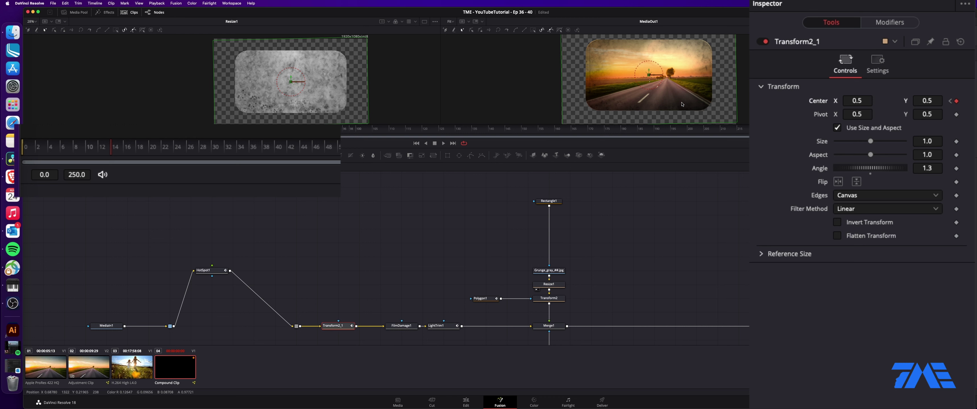
pyautogui.click(24, 148)
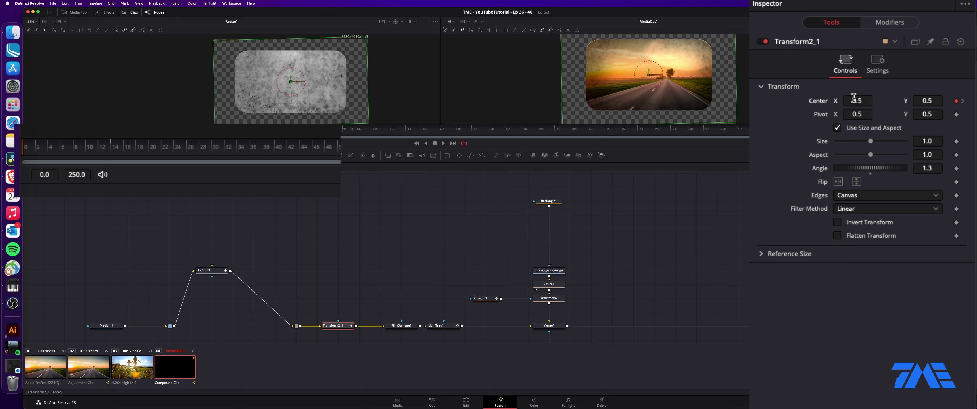
pyautogui.moveTo(857, 101); pyautogui.dragTo(882, 101)
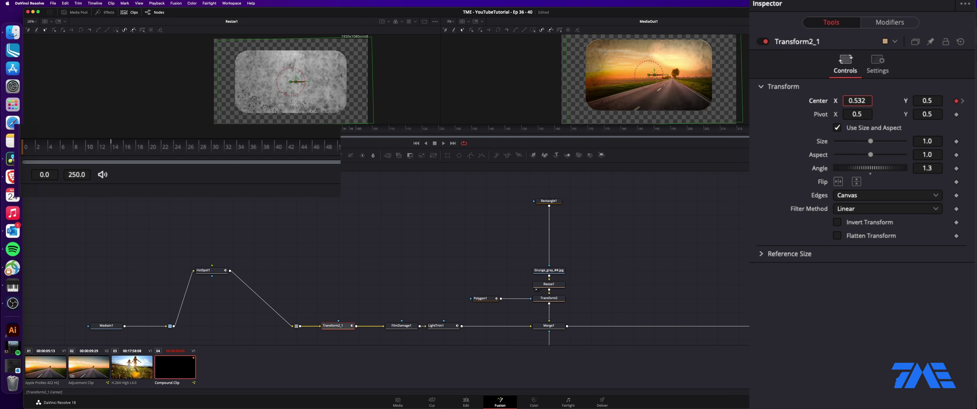
# Step: Keyframe the Transform's Angle at 1.3 at about frame 18 and set it to -0.6 about five frames further on
pyautogui.moveTo(53, 150); pyautogui.dragTo(141, 150)
pyautogui.click(956, 168)
pyautogui.press('Right')
pyautogui.press('Right')
pyautogui.press('Right')
pyautogui.press('Right')
pyautogui.press('Right')
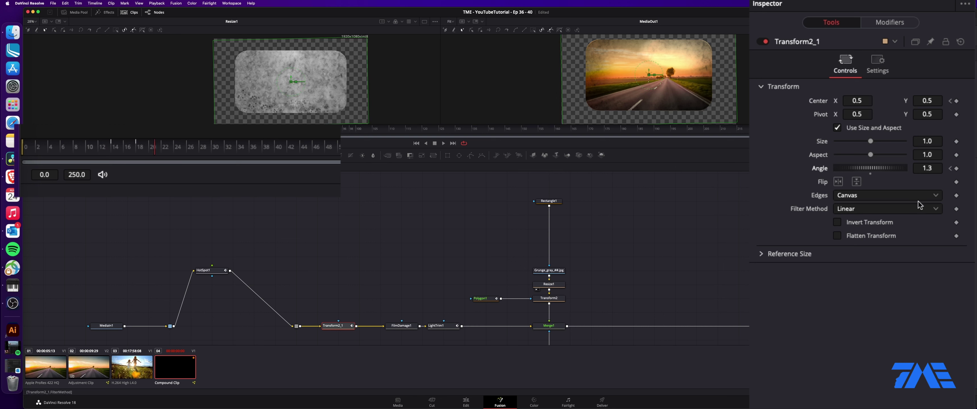
pyautogui.click(937, 169)
pyautogui.write('-0.6')
pyautogui.press('Tab')
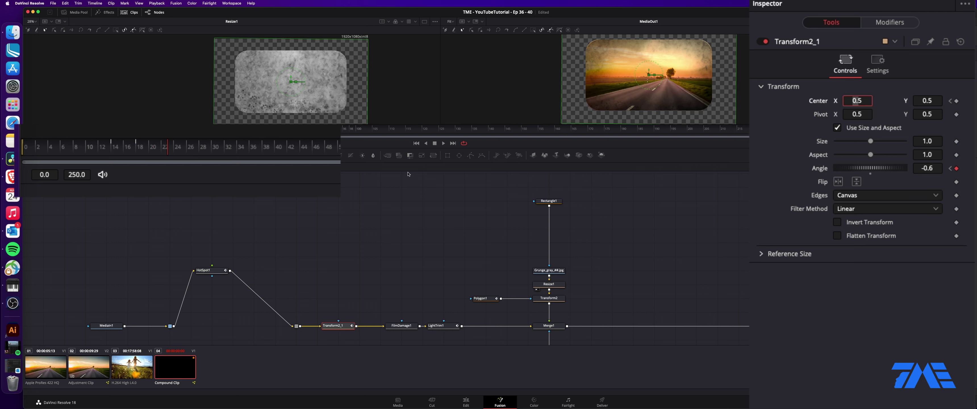
# Step: Hold the Angle at -0.6 with a keyframe at about frame 29, and set it to 0 at about frame 41
pyautogui.moveTo(200, 150); pyautogui.dragTo(207, 149)
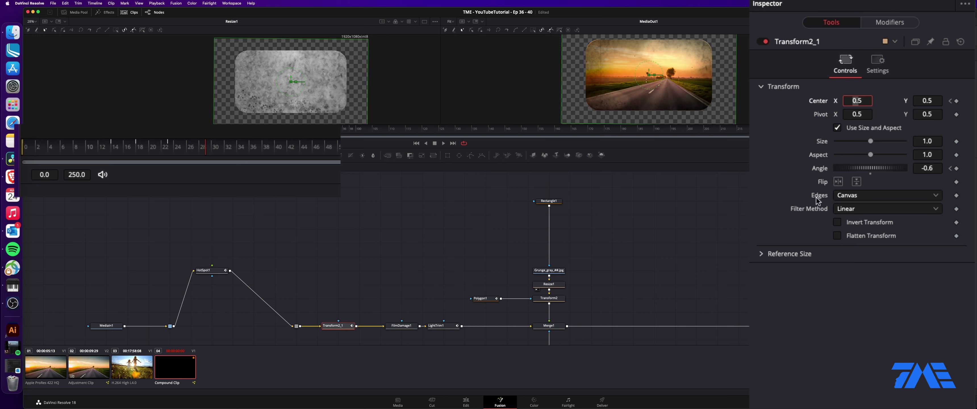
pyautogui.click(956, 168)
pyautogui.click(243, 152)
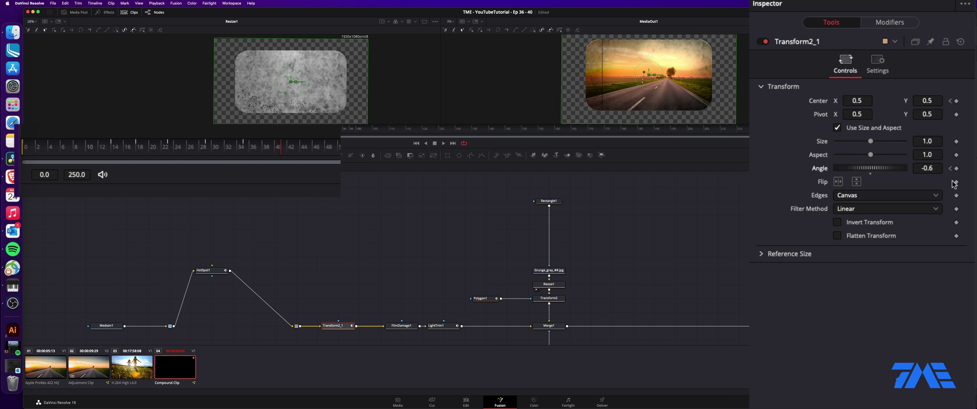
pyautogui.moveTo(927, 167); pyautogui.dragTo(942, 176)
pyautogui.doubleClick(931, 168)
pyautogui.write('0')
pyautogui.press('Tab')
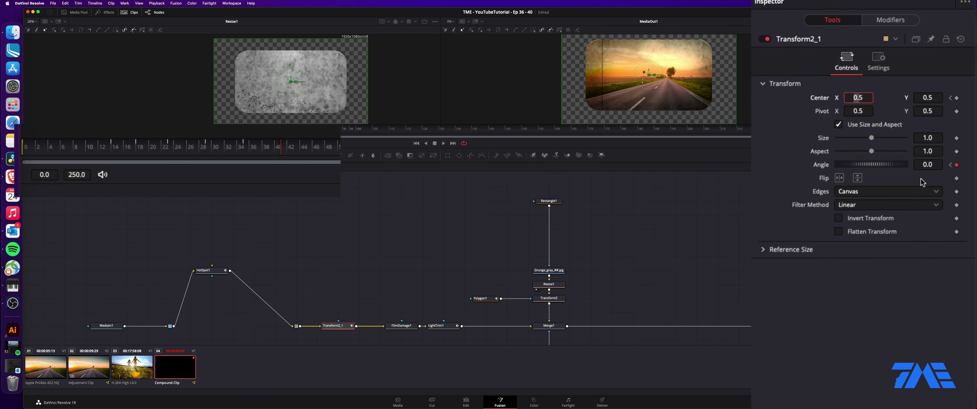
# Step: Play the transform animation from the first frame, stop playback and move the playhead to frame 8
pyautogui.click(416, 143)
pyautogui.press('space')
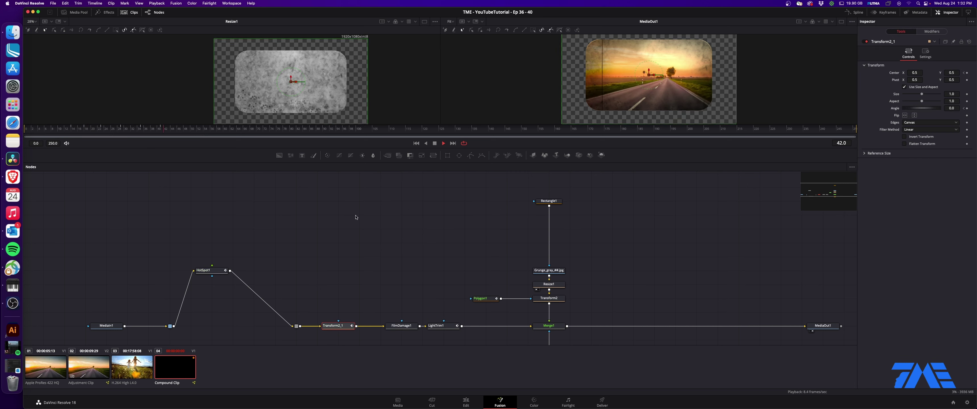
pyautogui.press('space')
pyautogui.click(52, 129)
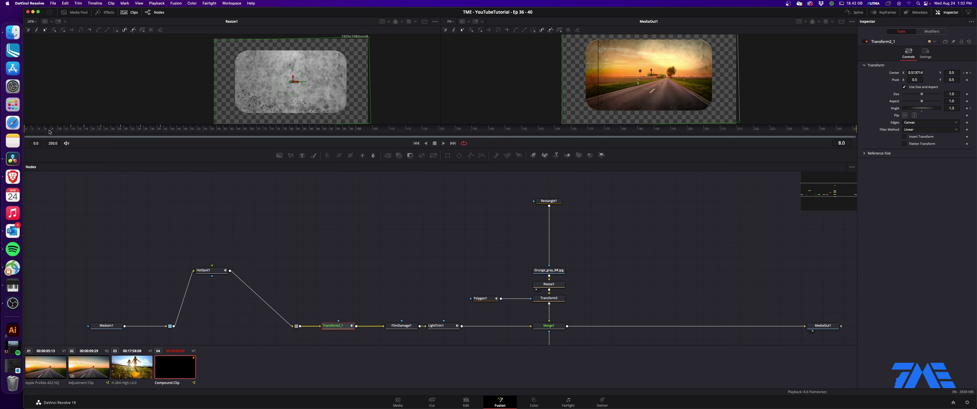
# Step: Keyframe FilmDamage1's Film Blur at 0.3425 on frame 0 and set it to 0 at about frame 18
pyautogui.moveTo(51, 131); pyautogui.dragTo(24, 131)
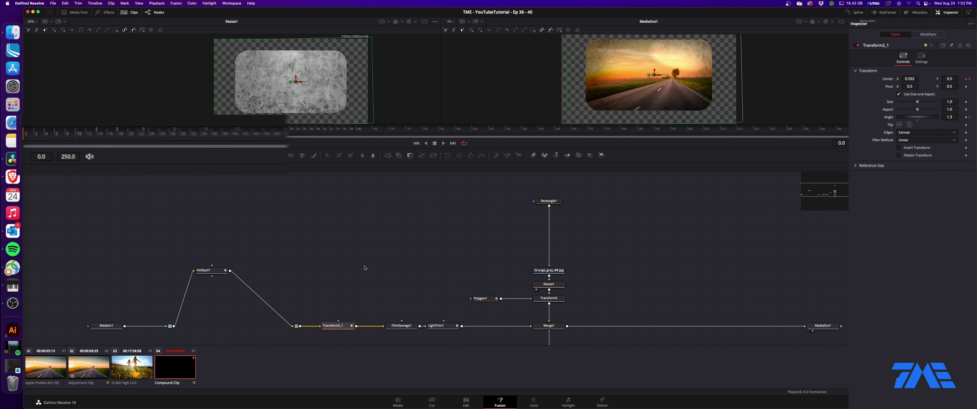
pyautogui.click(402, 325)
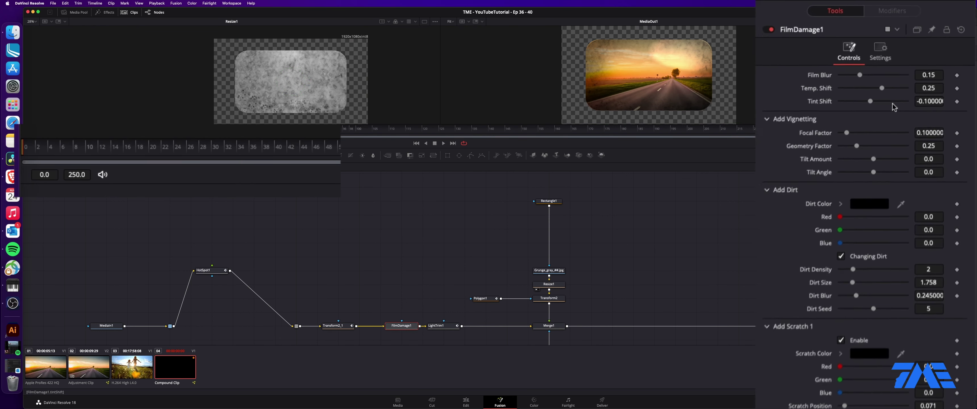
pyautogui.click(956, 89)
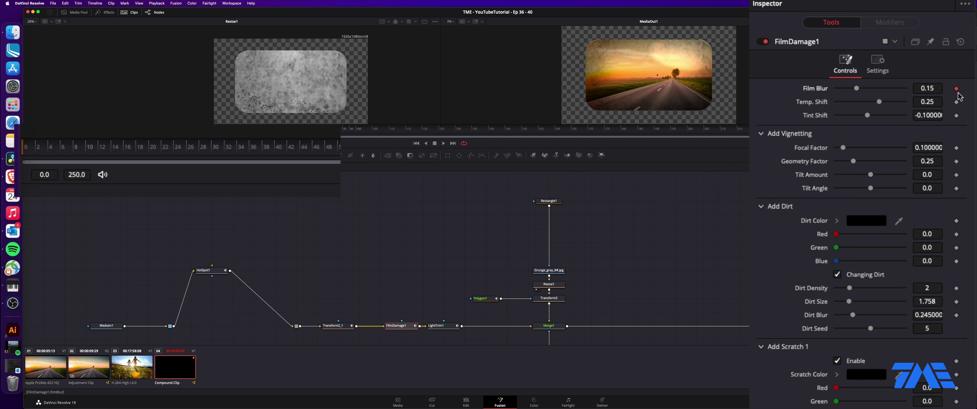
pyautogui.moveTo(859, 92); pyautogui.dragTo(886, 91)
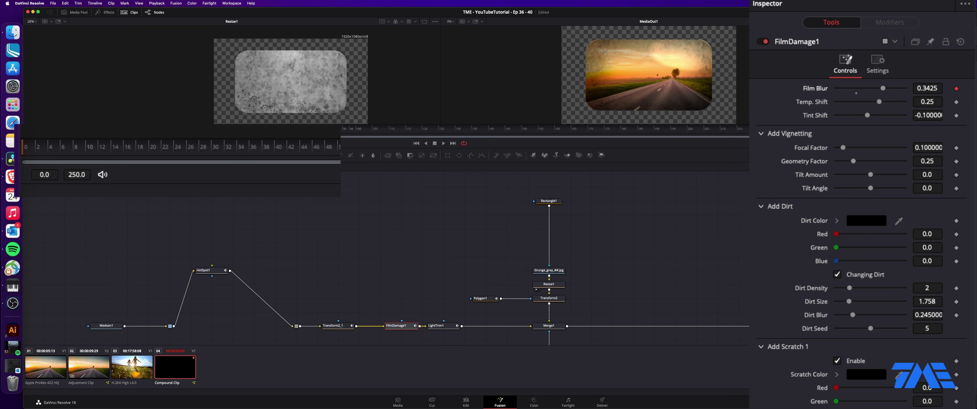
pyautogui.moveTo(119, 151); pyautogui.dragTo(142, 151)
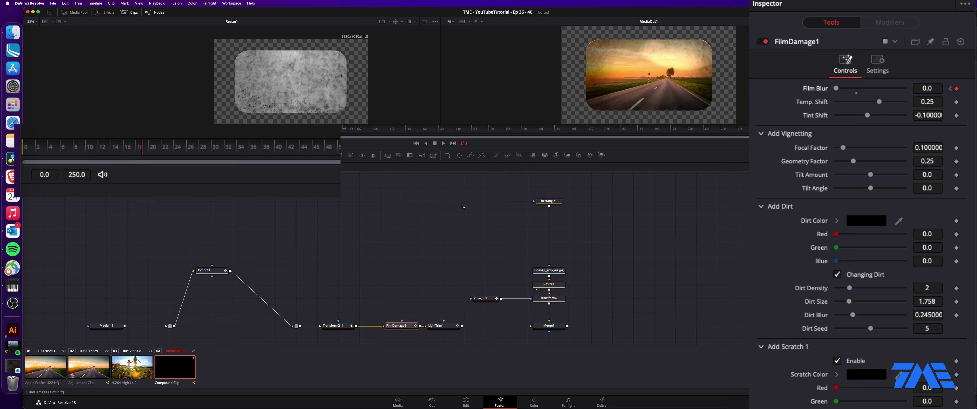
# Step: Hold Film Blur at 0 with a keyframe at about frame 108 and raise it to 0.1969 a few frames away
pyautogui.click(101, 151)
pyautogui.moveTo(102, 151); pyautogui.dragTo(332, 155)
pyautogui.moveTo(360, 132); pyautogui.dragTo(378, 133)
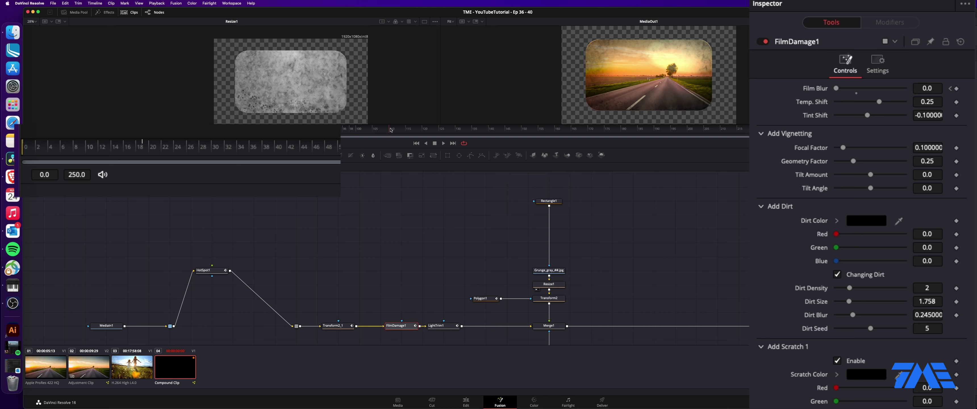
pyautogui.moveTo(432, 133)
pyautogui.mouseDown()
pyautogui.moveTo(387, 132)
pyautogui.moveTo(456, 134)
pyautogui.moveTo(415, 136)
pyautogui.mouseUp()
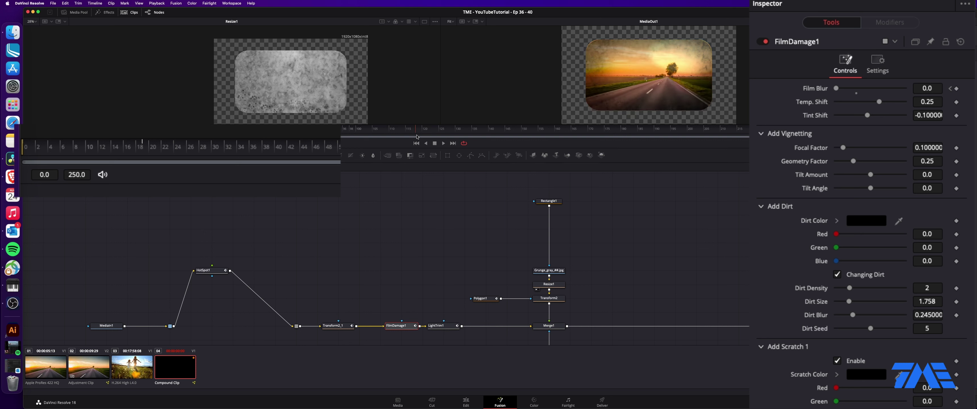
pyautogui.click(957, 89)
pyautogui.press('Left')
pyautogui.press('Left')
pyautogui.press('Left')
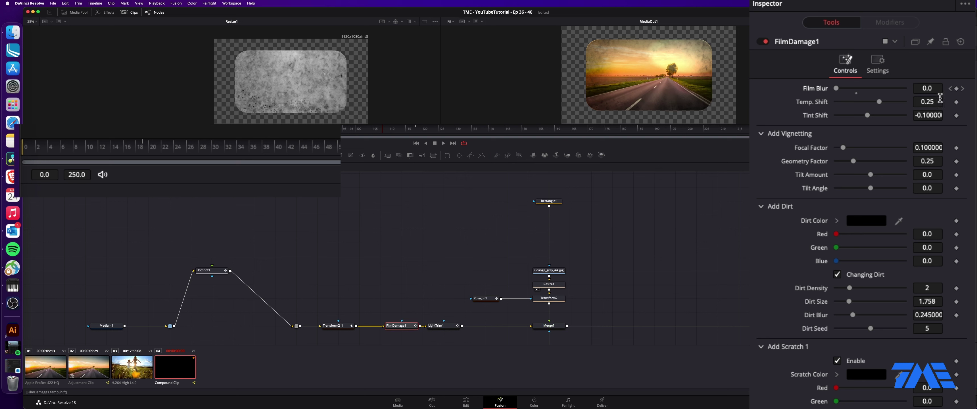
pyautogui.click(962, 88)
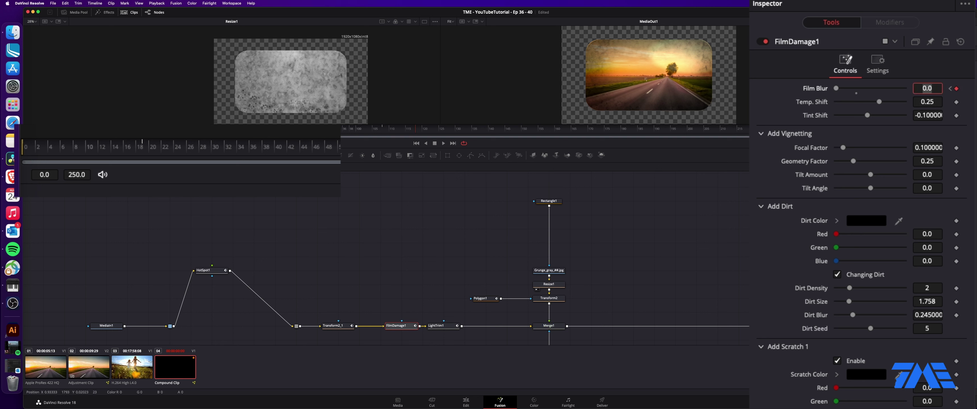
pyautogui.moveTo(845, 91); pyautogui.dragTo(864, 90)
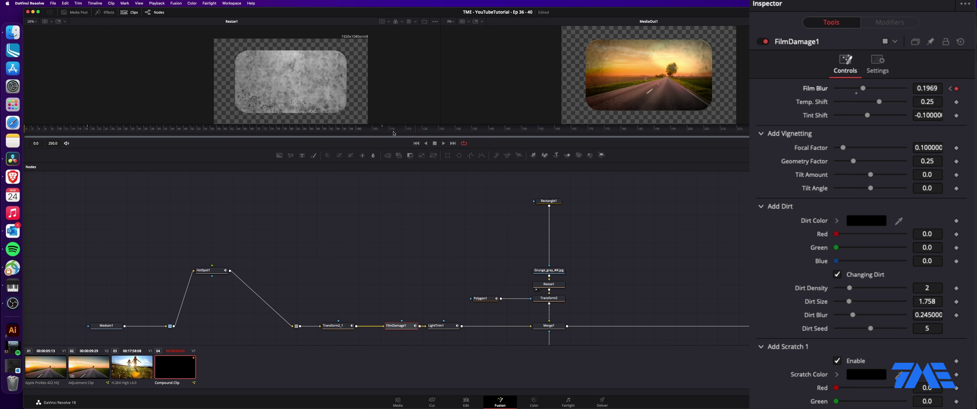
# Step: Hold Film Blur at 0.1969 with another keyframe, return it to 0 a few frames further on, and play the result
pyautogui.click(372, 129)
pyautogui.press('space')
pyautogui.press('space')
pyautogui.click(957, 88)
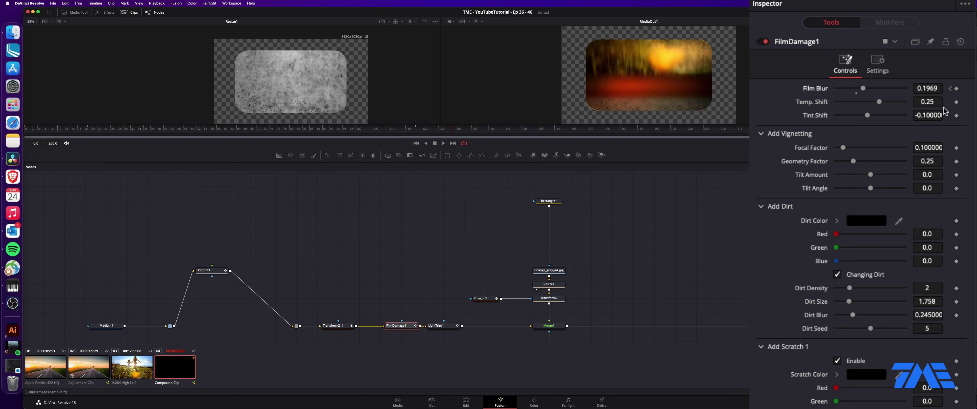
pyautogui.press('Right')
pyautogui.press('Right')
pyautogui.press('Right')
pyautogui.click(439, 129)
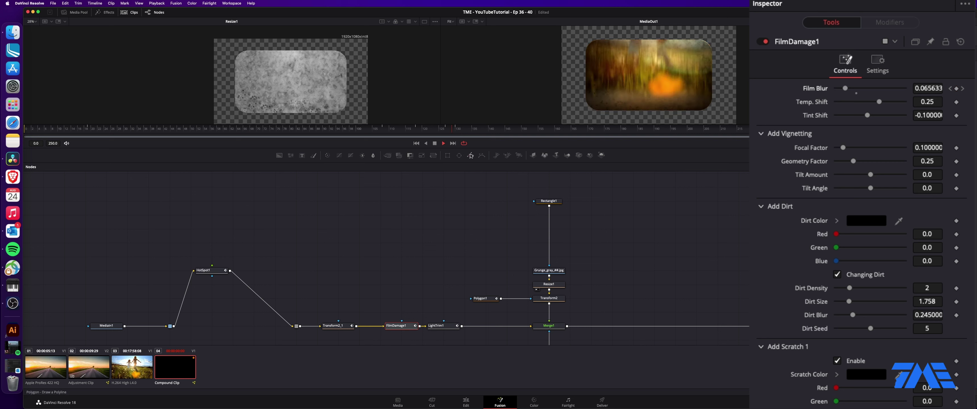
pyautogui.press('space')
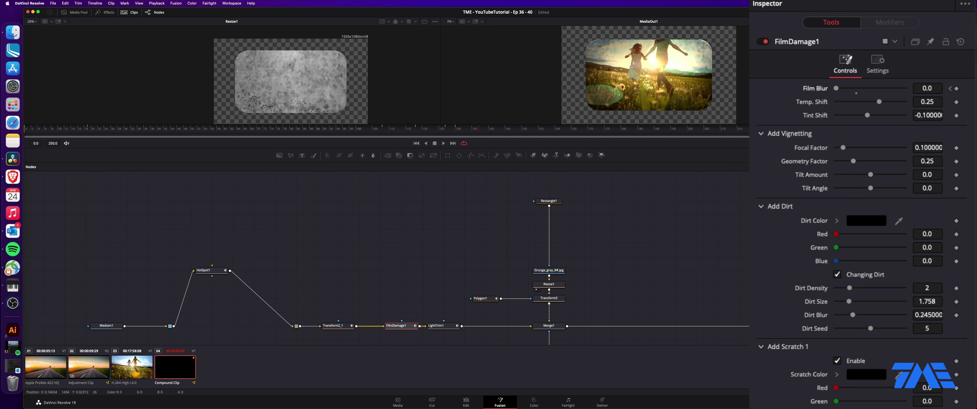
# Step: Keyframe Film Blur at 0 past the last blur pulse and again eight frames further on
pyautogui.click(956, 88)
pyautogui.press('space')
pyautogui.press('space')
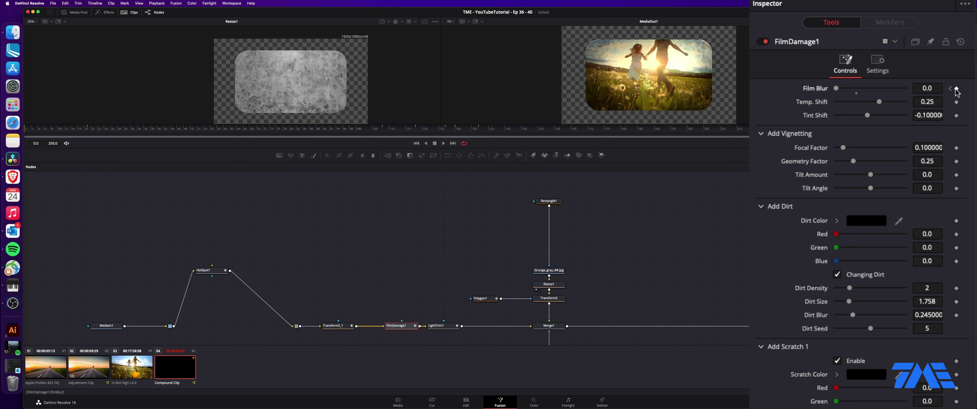
pyautogui.press('Right')
pyautogui.press('Right')
pyautogui.press('Right')
pyautogui.press('Right')
pyautogui.press('Right')
pyautogui.press('Right')
pyautogui.press('Right')
pyautogui.press('Right')
pyautogui.click(956, 89)
# Step: Raise Film Blur between the two new zero keyframes to form another short blur pulse, and play it back
pyautogui.press('Left')
pyautogui.press('Left')
pyautogui.press('Left')
pyautogui.press('Left')
pyautogui.press('Left')
pyautogui.press('Left')
pyautogui.press('Left')
pyautogui.press('Left')
pyautogui.moveTo(858, 89); pyautogui.dragTo(901, 84)
pyautogui.click(470, 128)
pyautogui.press('space')
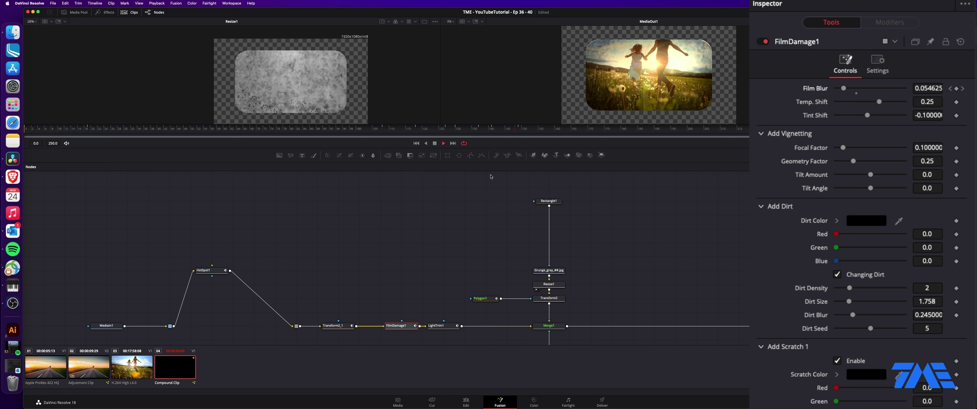
# Step: Add further Film Blur pulses near the end of the clip, starting with a keyframe of 0 at about frame 211
pyautogui.click(650, 131)
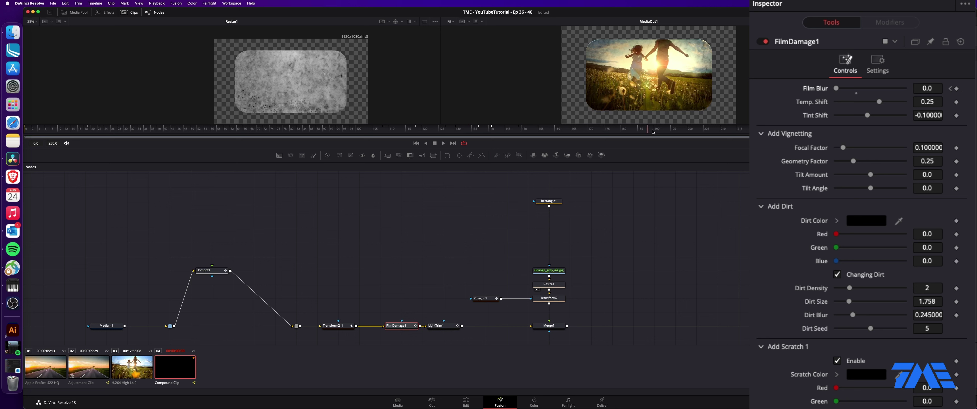
pyautogui.moveTo(704, 130); pyautogui.dragTo(726, 130)
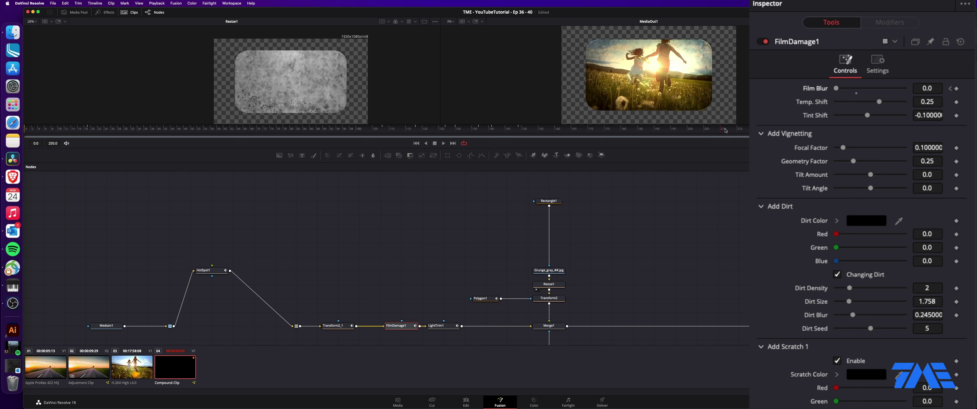
pyautogui.click(950, 89)
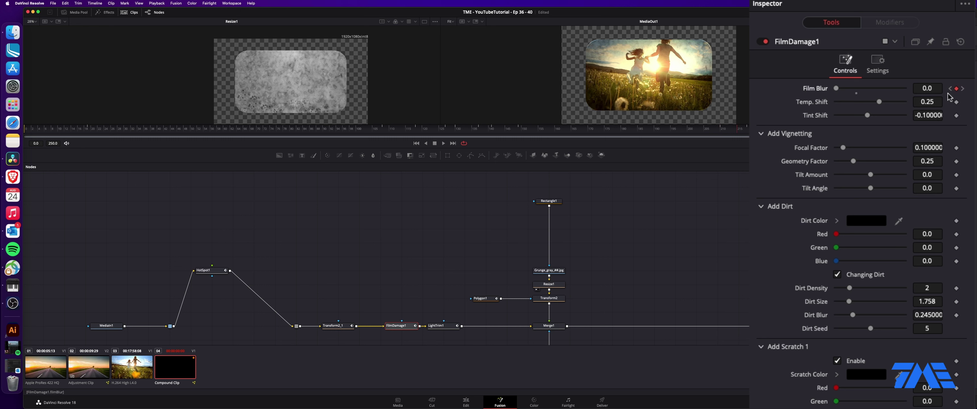
pyautogui.moveTo(840, 89); pyautogui.dragTo(856, 89)
pyautogui.click(755, 128)
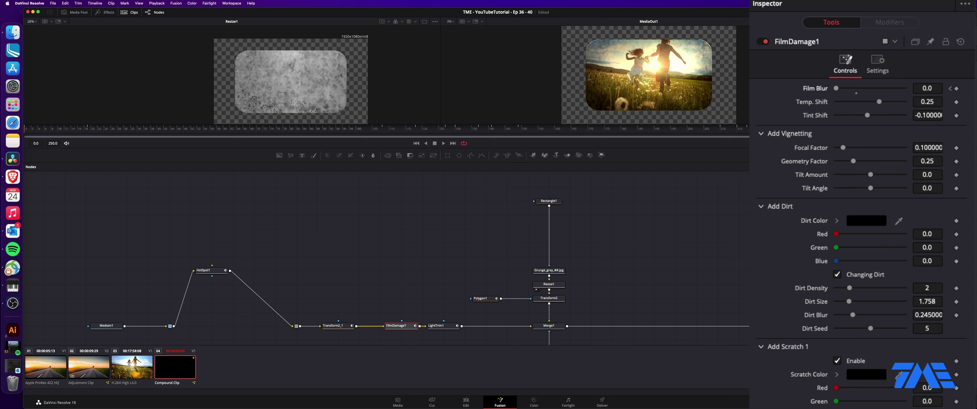
pyautogui.click(956, 89)
pyautogui.moveTo(846, 93); pyautogui.dragTo(886, 90)
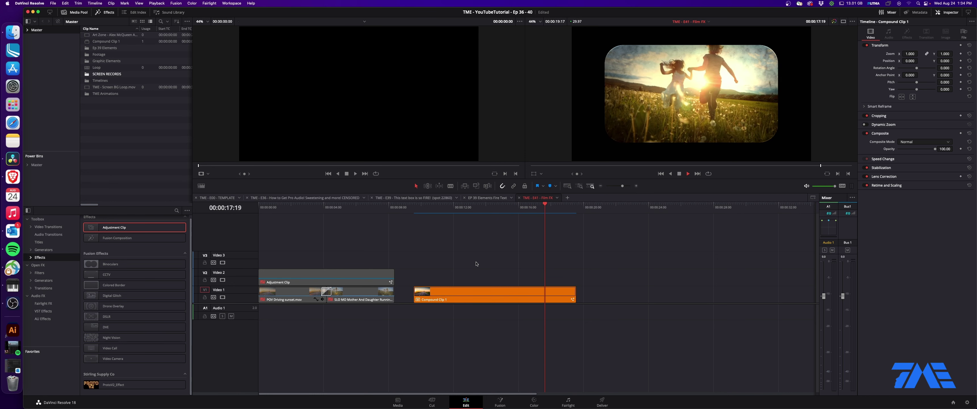
# Step: Return to the compound clip's Fusion composition and add a Sticky Note in empty space near the mask rectangle
pyautogui.hotkey('shift', '5')
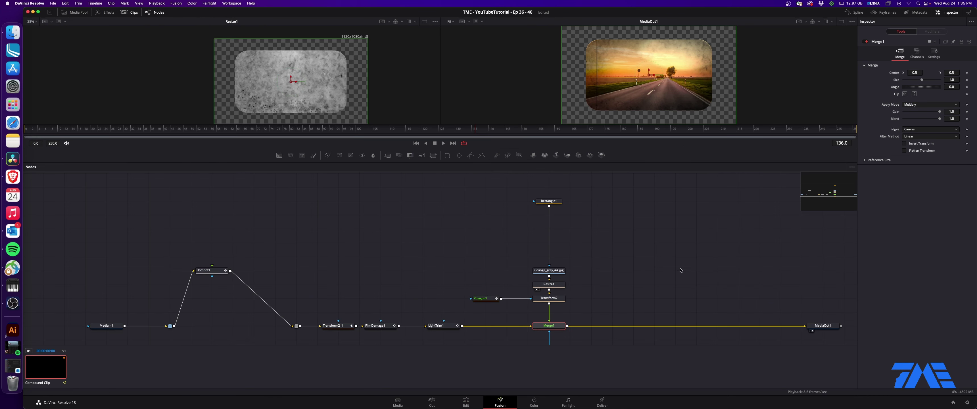
pyautogui.moveTo(828, 194); pyautogui.dragTo(837, 193)
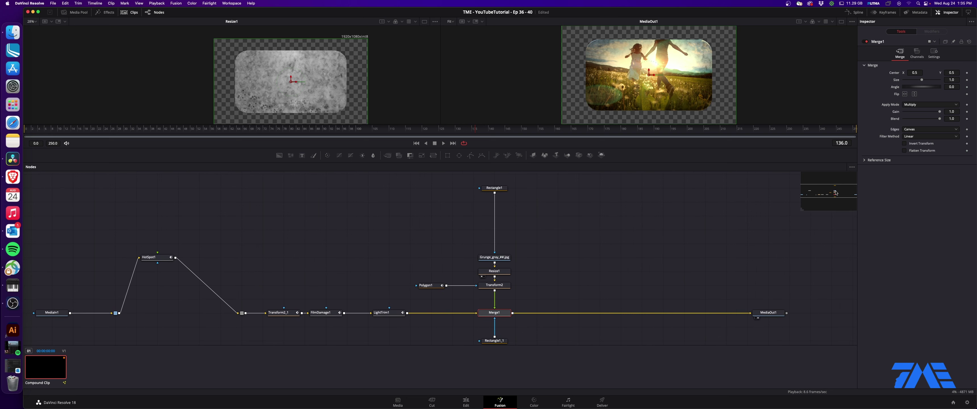
pyautogui.click(568, 210)
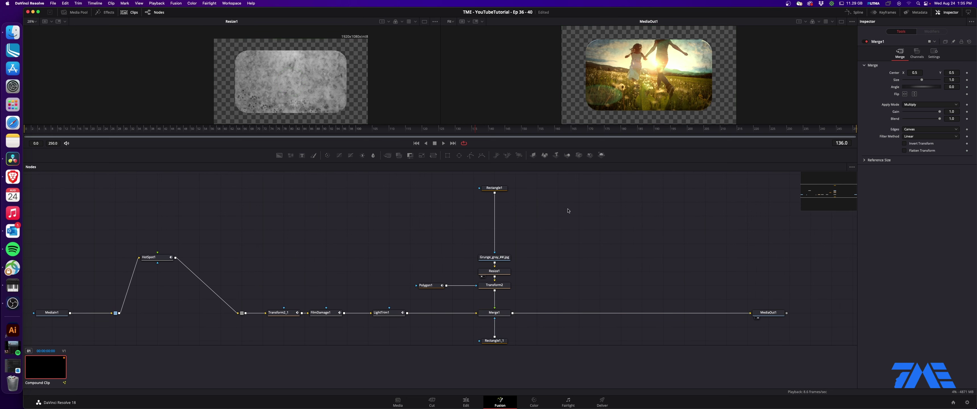
pyautogui.hotkey('shift', 'space')
pyautogui.write('stick')
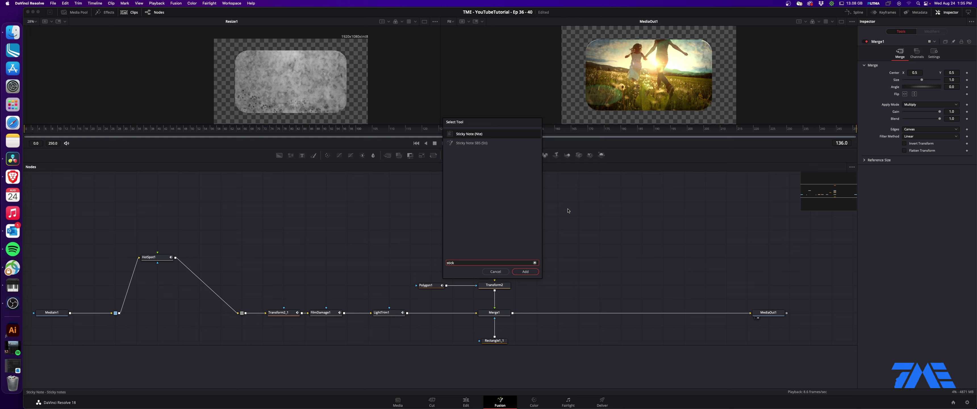
pyautogui.press('Return')
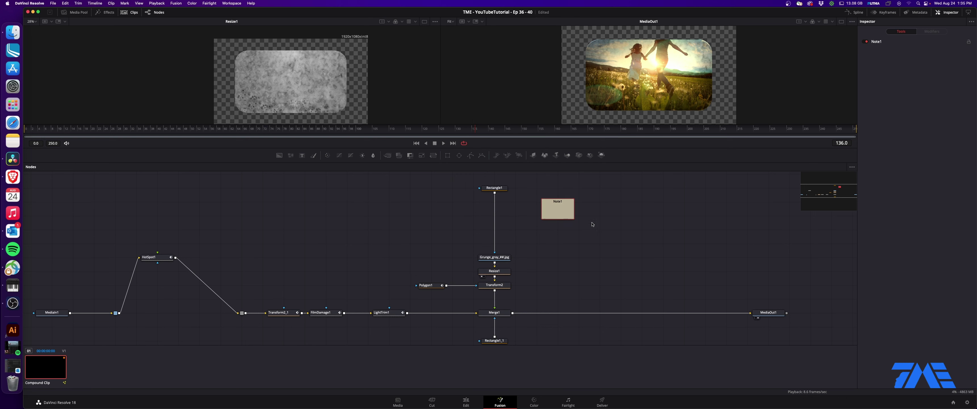
# Step: Place and expand the note beside Rectangle1 and enter "CUTOUT HEIGHT ADJUST" and "Adjusts Plygon & Merge Rec"
pyautogui.moveTo(575, 205); pyautogui.dragTo(554, 191)
pyautogui.doubleClick(543, 193)
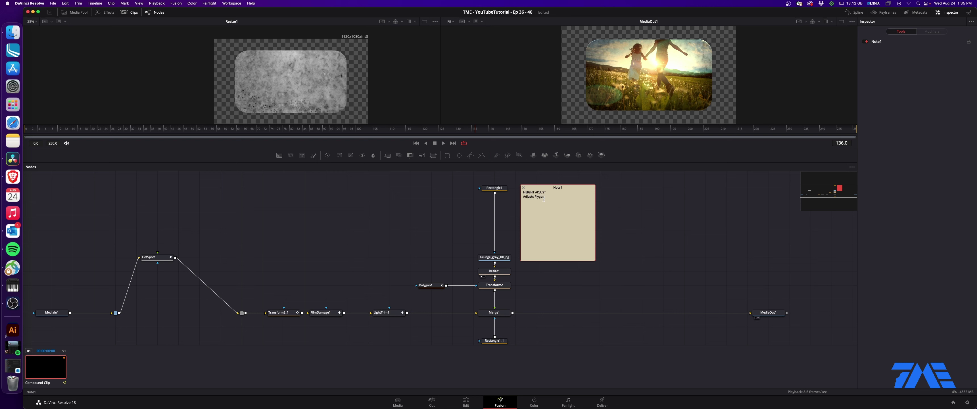
pyautogui.press('Return')
# Step: Rename the Rectangle1 node to CUTOUT
pyautogui.click(495, 187)
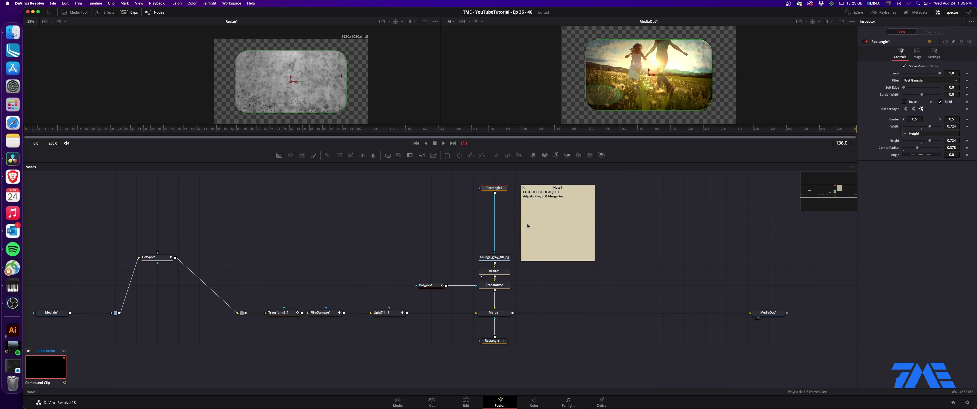
pyautogui.press('F2')
pyautogui.write('CUTOUT')
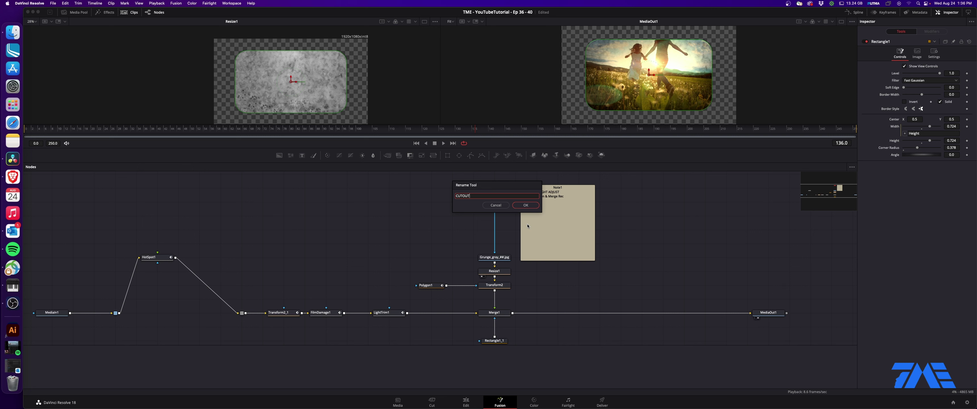
pyautogui.press('Return')
# Step: Rename the sticky note to CUTOUTNOTE, shorten it and place it behind the CUTOUT node
pyautogui.click(567, 189)
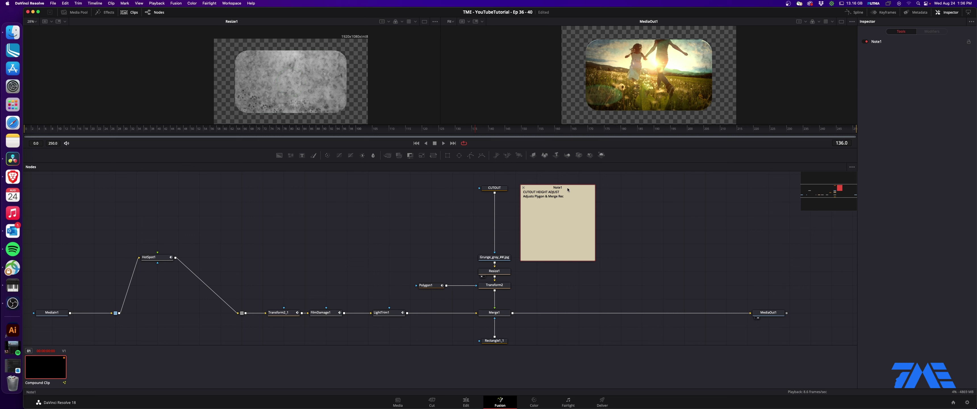
pyautogui.press('F2')
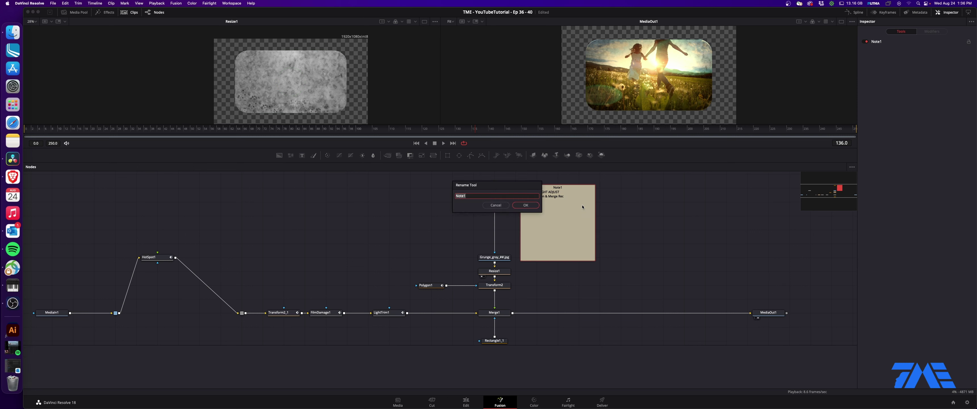
pyautogui.write('CUTOUTNOTE')
pyautogui.press('Return')
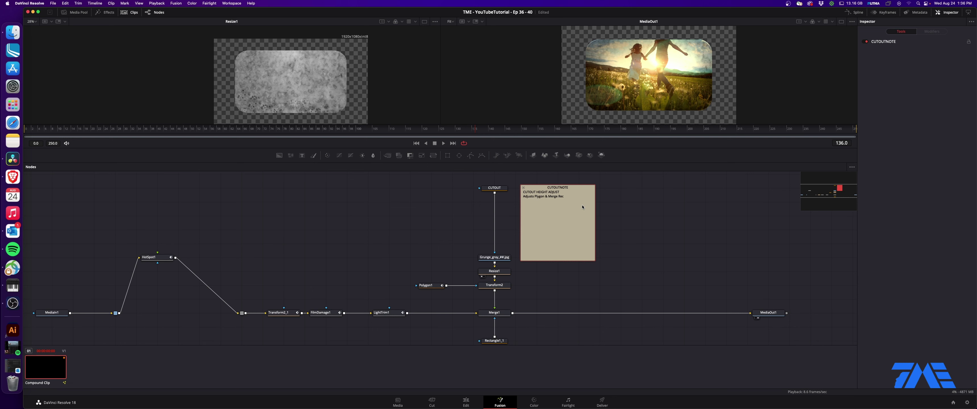
pyautogui.moveTo(582, 207); pyautogui.dragTo(495, 180)
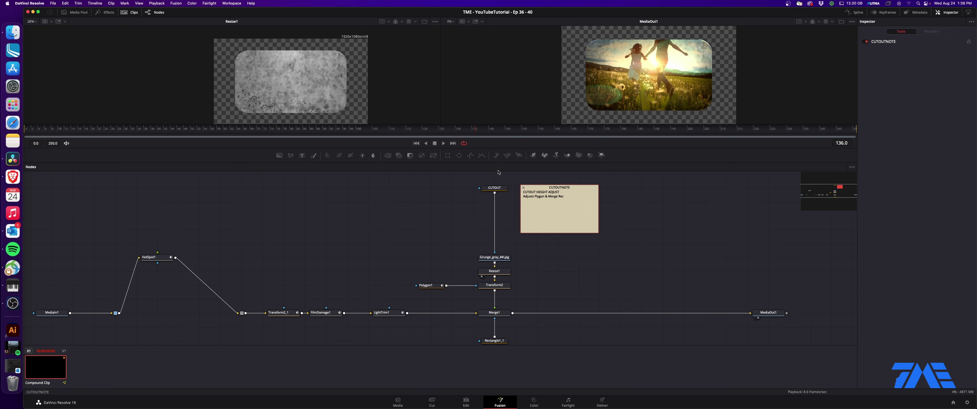
# Step: Add a second sticky note reading "ADJUST SPOT LIGHT" and size it around the HotSpot1 node
pyautogui.click(439, 213)
pyautogui.hscroll(5, 439, 212)
pyautogui.scroll(3, 440, 213)
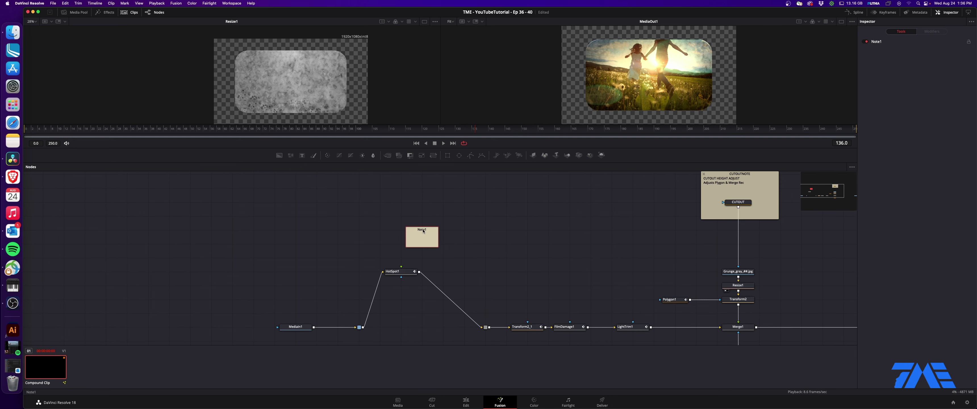
pyautogui.moveTo(423, 231); pyautogui.dragTo(400, 252)
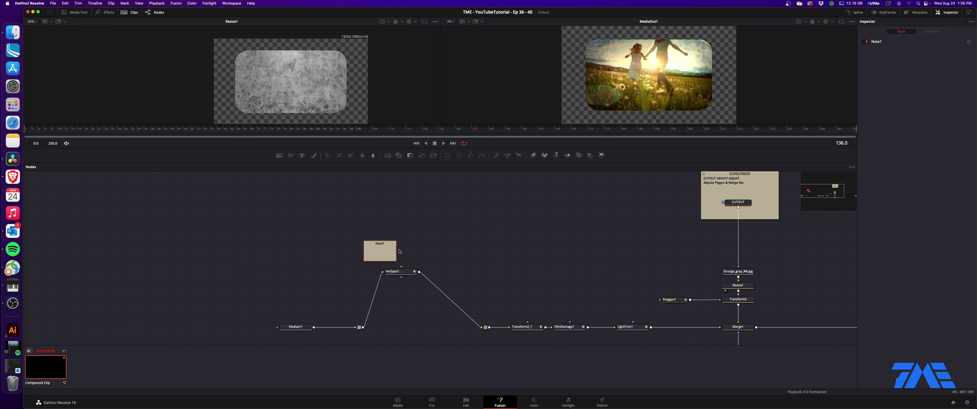
pyautogui.moveTo(384, 246); pyautogui.dragTo(384, 231)
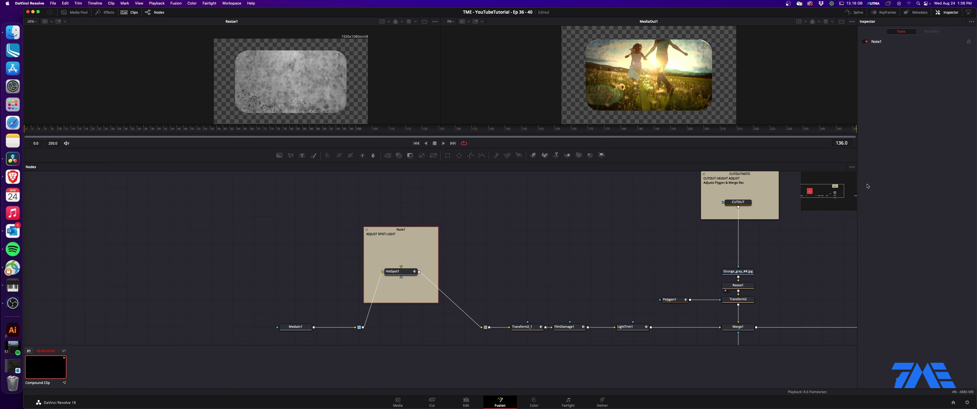
# Step: Select all effect nodes and notes except MediaIn1 and MediaOut1 and save their settings to the Desktop as FILM FX 2022
pyautogui.click(831, 188)
pyautogui.moveTo(831, 188); pyautogui.dragTo(832, 190)
pyautogui.scroll(-3, 611, 272)
pyautogui.moveTo(611, 177); pyautogui.dragTo(257, 324)
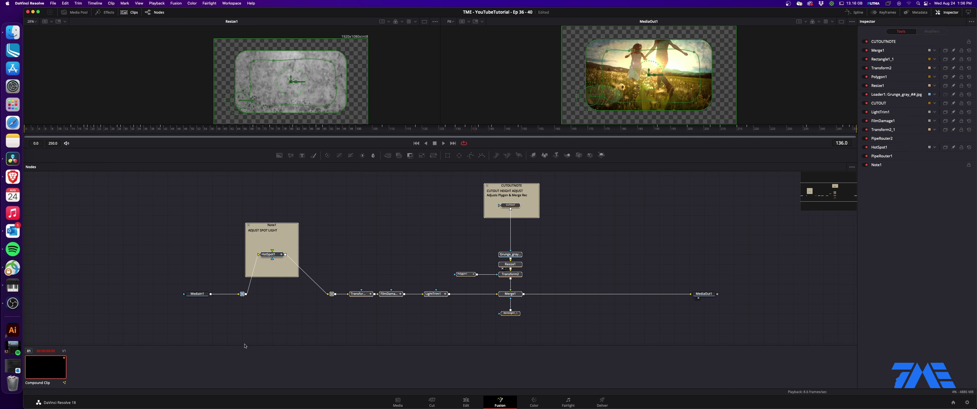
pyautogui.rightClick(367, 294)
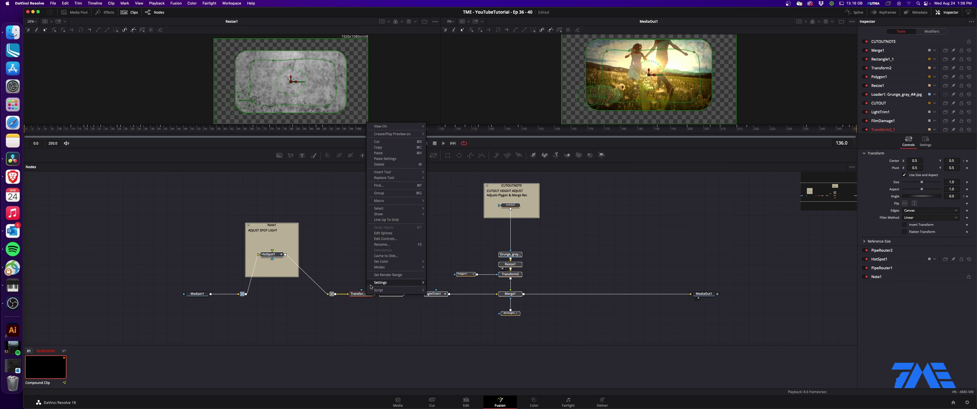
pyautogui.moveTo(399, 283)
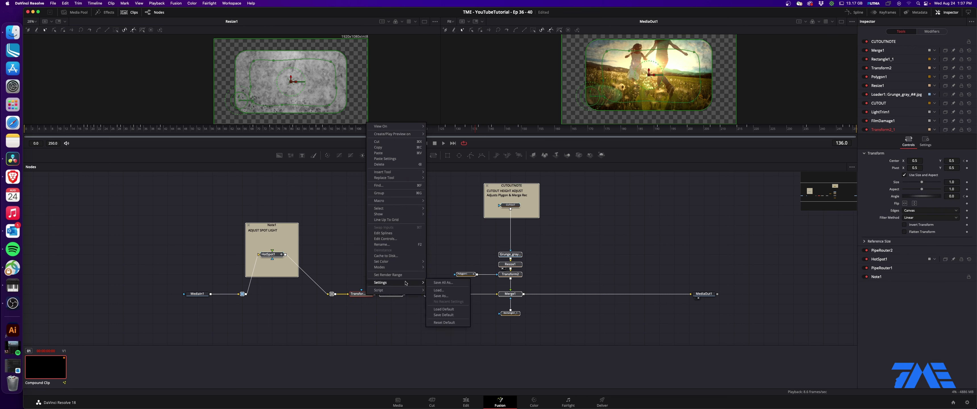
pyautogui.click(443, 295)
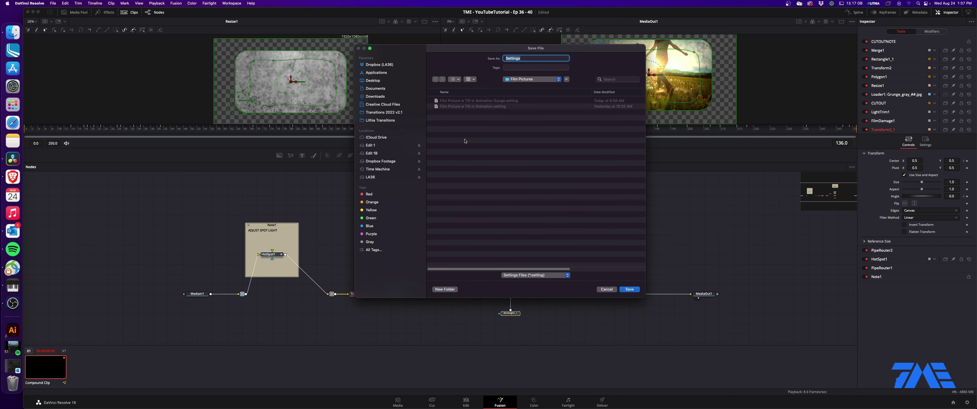
pyautogui.click(373, 80)
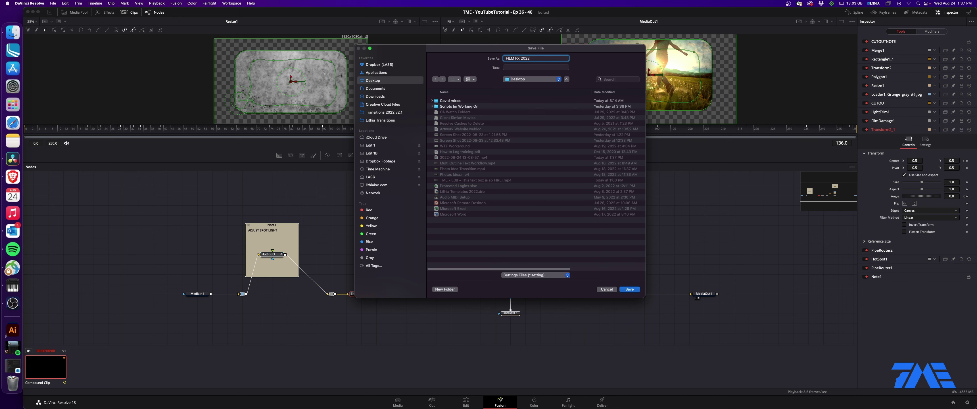
pyautogui.press('Return')
pyautogui.click(606, 241)
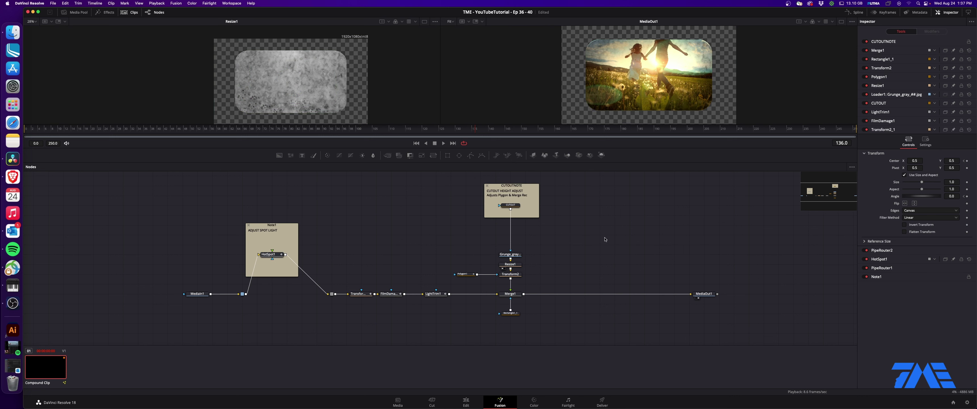
# Step: Switch to Finder and import FILM FX 2022.setting from the Desktop into an empty area of the Fusion node graph
pyautogui.moveTo(822, 191); pyautogui.dragTo(853, 191)
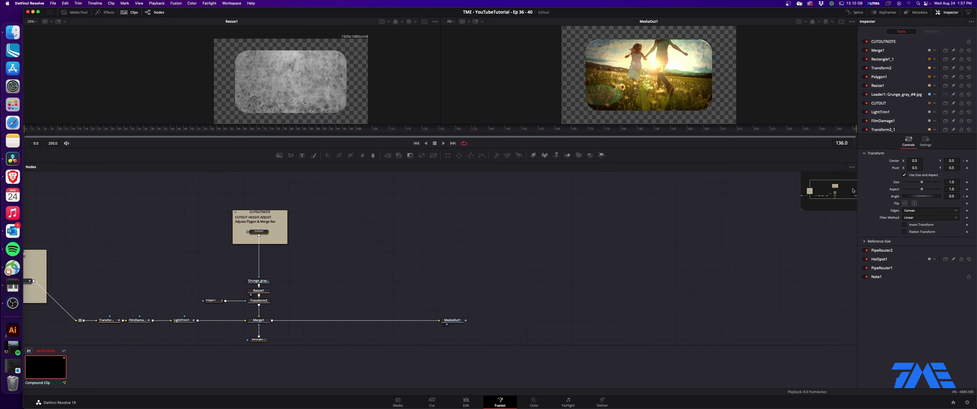
pyautogui.press('super+Tab')
pyautogui.click(459, 107)
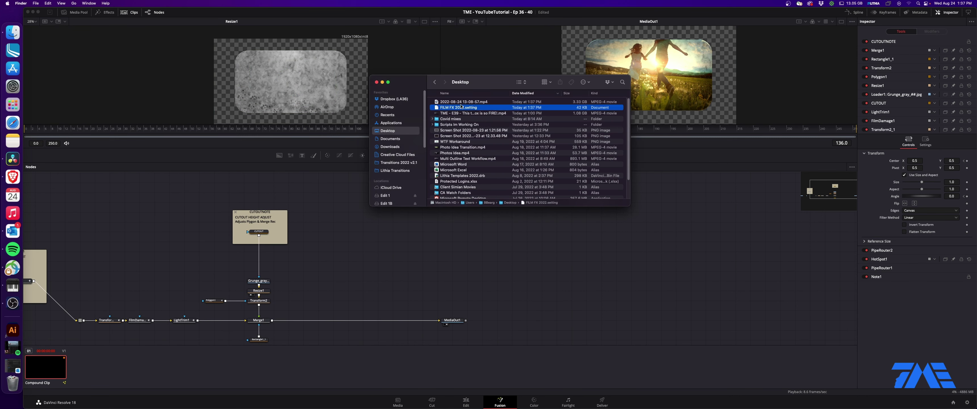
pyautogui.moveTo(438, 109); pyautogui.dragTo(531, 257)
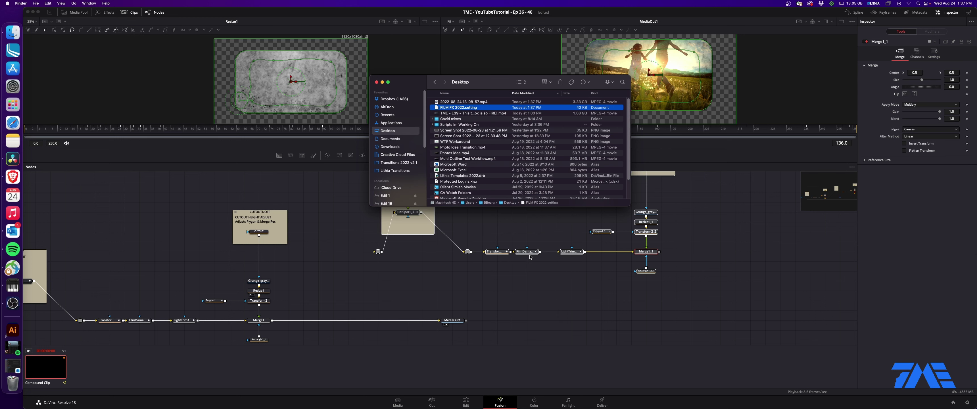
pyautogui.click(376, 82)
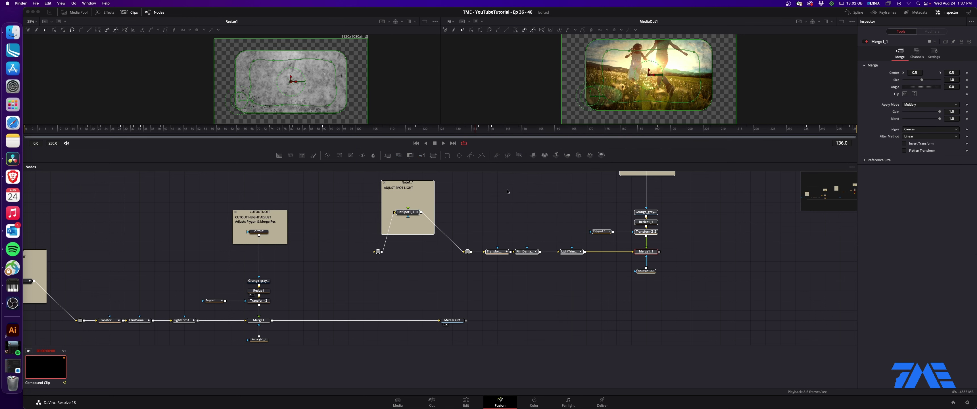
pyautogui.click(745, 204)
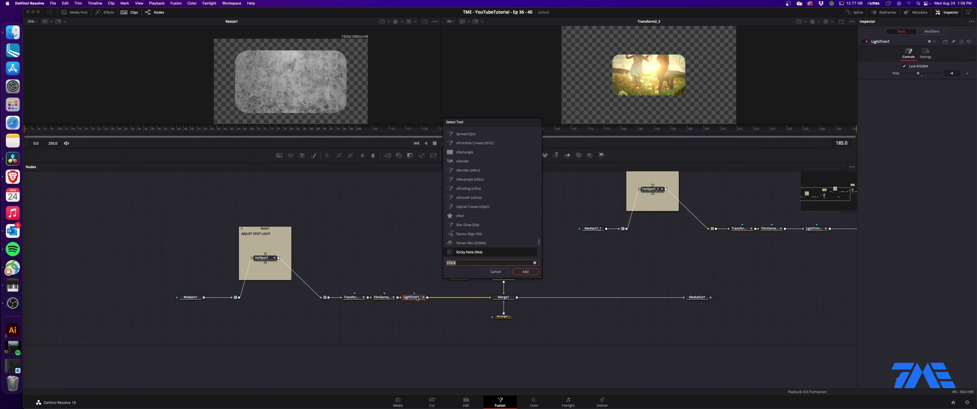
# Step: Insert an MT_Glitch_VHSStrip tool between LightTrim1 and Merge1, show it in the first viewer and increase its Glitch Height
pyautogui.press('BackSpace')
pyautogui.press('BackSpace')
pyautogui.press('BackSpace')
pyautogui.press('BackSpace')
pyautogui.press('BackSpace')
pyautogui.write('glitch_VHSStrip')
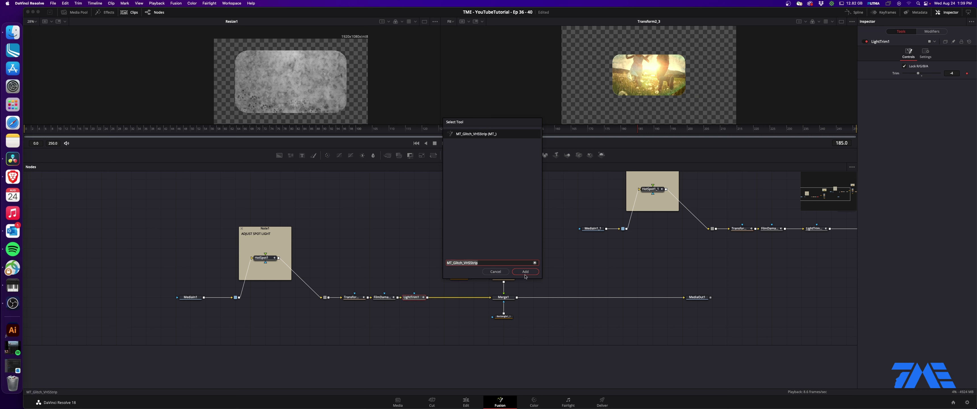
pyautogui.click(525, 272)
pyautogui.moveTo(450, 298); pyautogui.dragTo(465, 299)
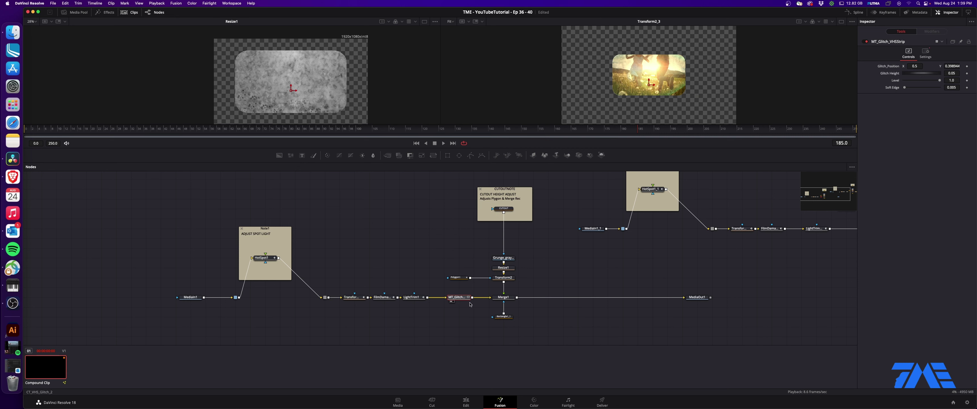
pyautogui.press('1')
pyautogui.moveTo(908, 73); pyautogui.dragTo(921, 73)
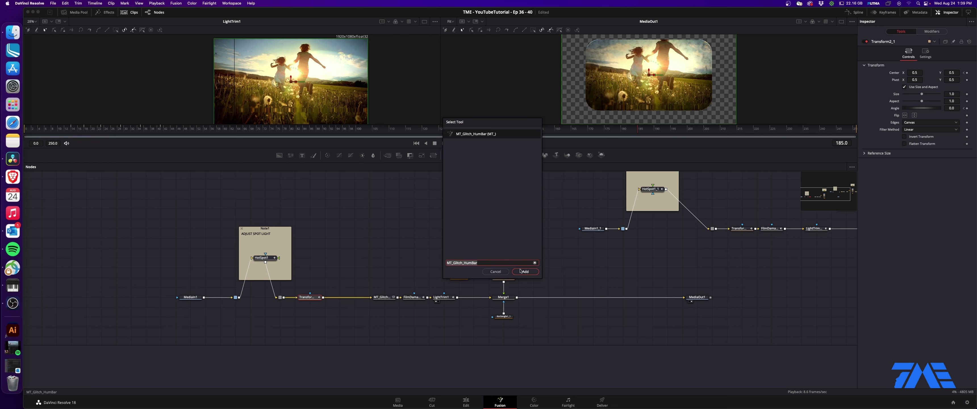
# Step: Add an MT_Glitch_HumBar tool after the Transform2_1 node
pyautogui.write('hum')
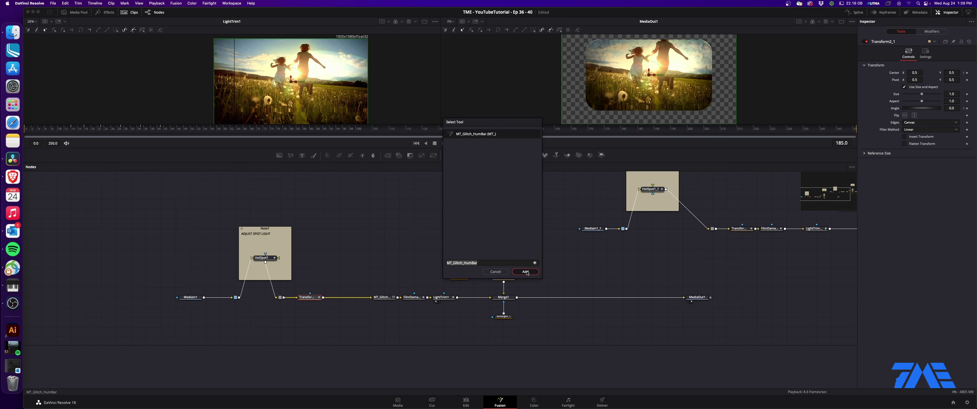
pyautogui.press('Return')
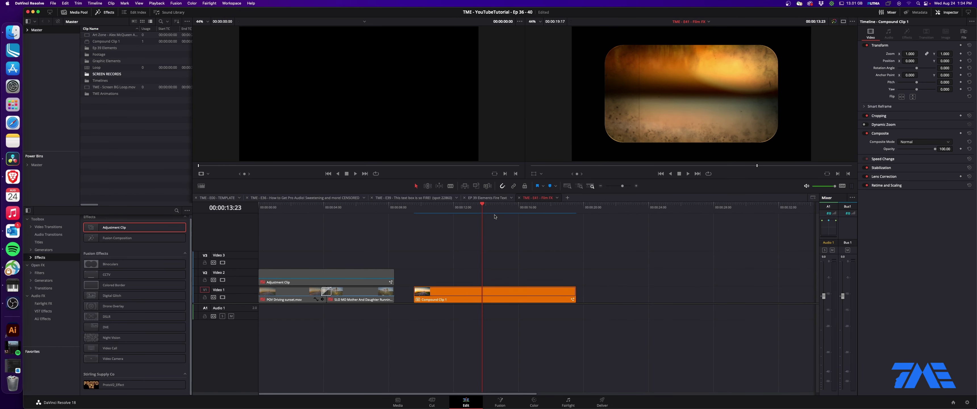
# Step: Scrub through Compound Clip 1 in the edit timeline to preview the film effect
pyautogui.moveTo(482, 207)
pyautogui.mouseDown()
pyautogui.moveTo(496, 205)
pyautogui.moveTo(488, 205)
pyautogui.mouseUp()
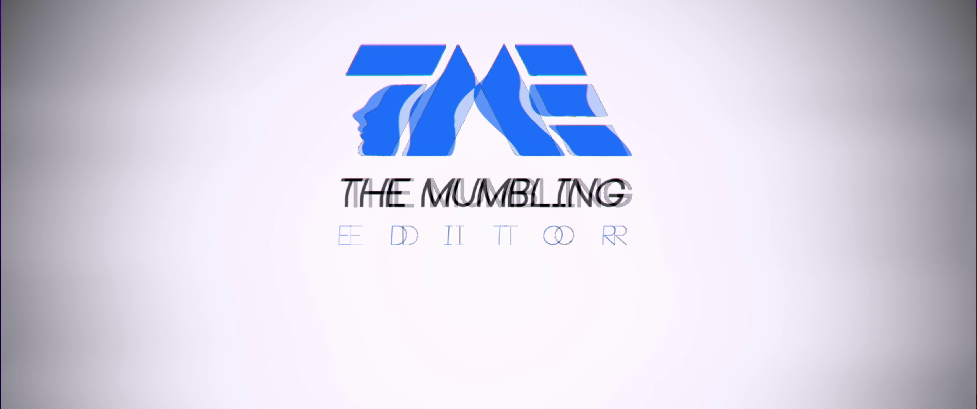